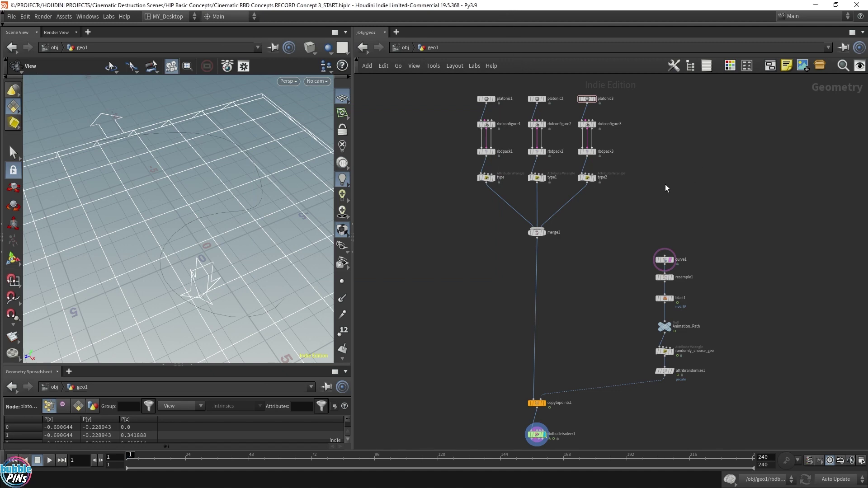
- Play the existing RBD simulation and examine how the objects travel along the path
key("Up")
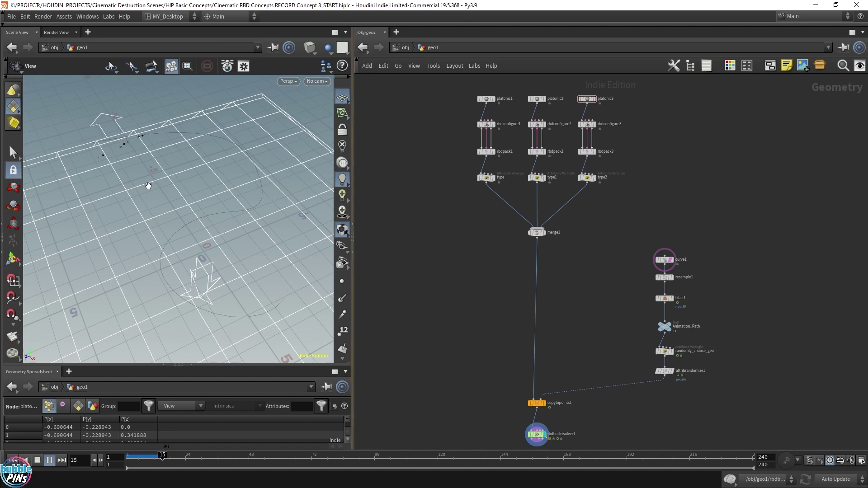
left_click_drag(167, 152, 177, 149)
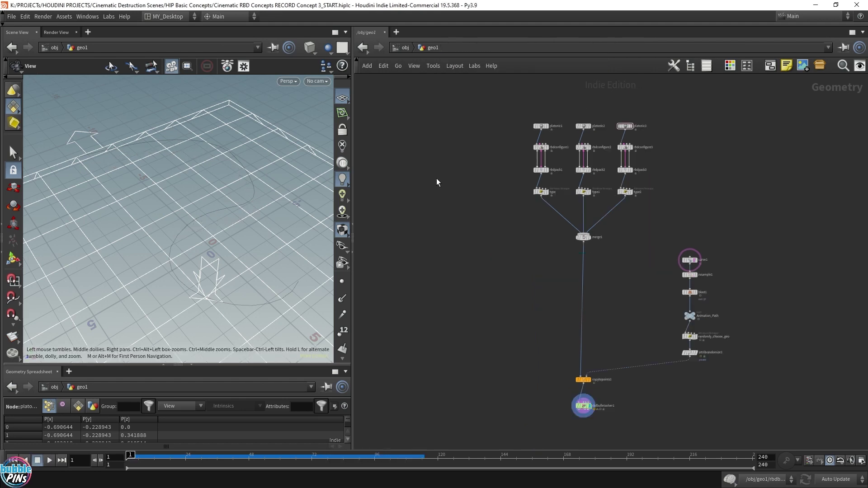
- Add a Box node in the empty area beside the platonic object network
key("Tab")
type("box")
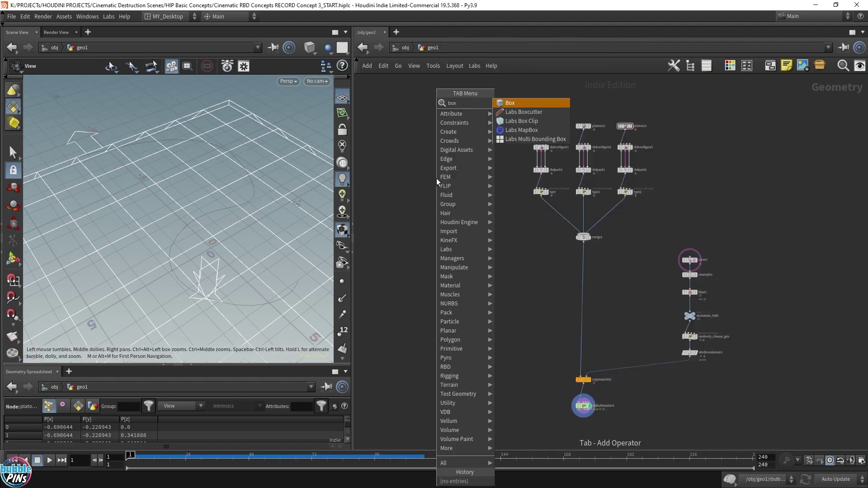
key("Return")
left_click(508, 184)
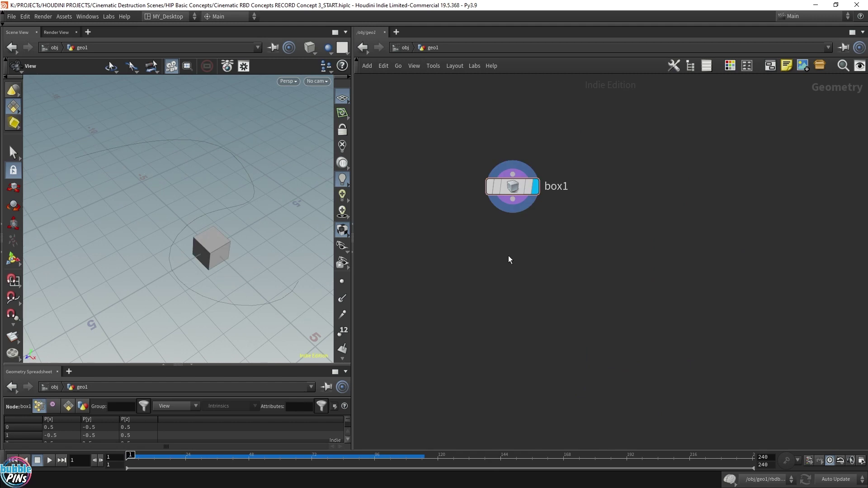
- Add an RBD Material Fracture node fed by box1, display its result, and show its parameters
key("Tab")
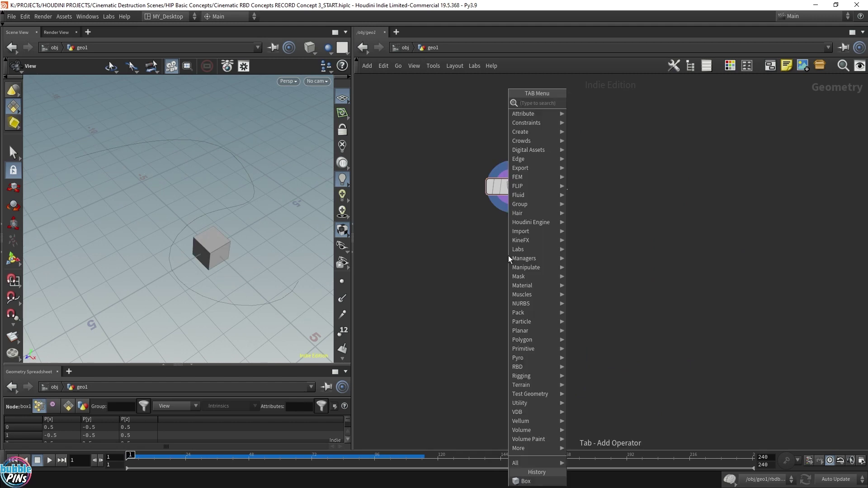
type("rbd")
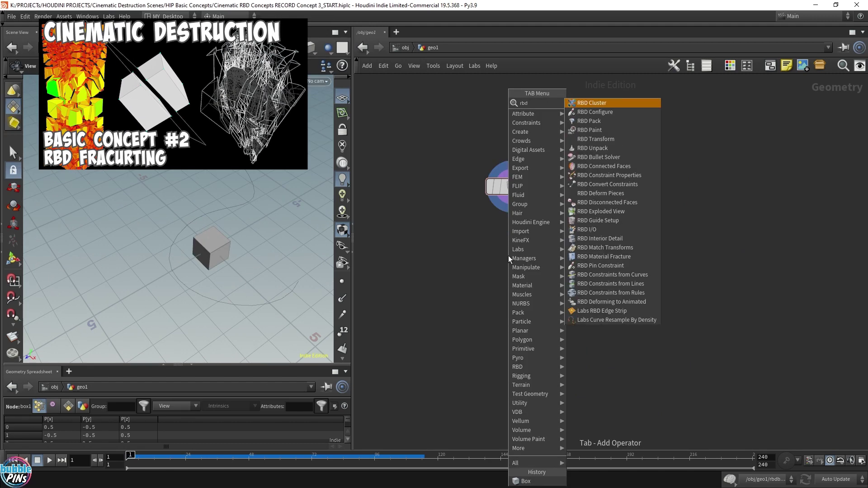
type(" ma")
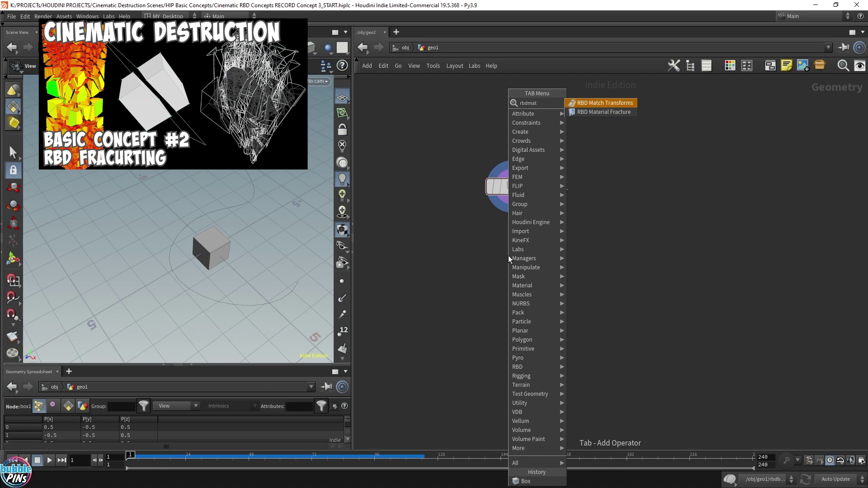
key("Down")
key("Return")
left_click(508, 256)
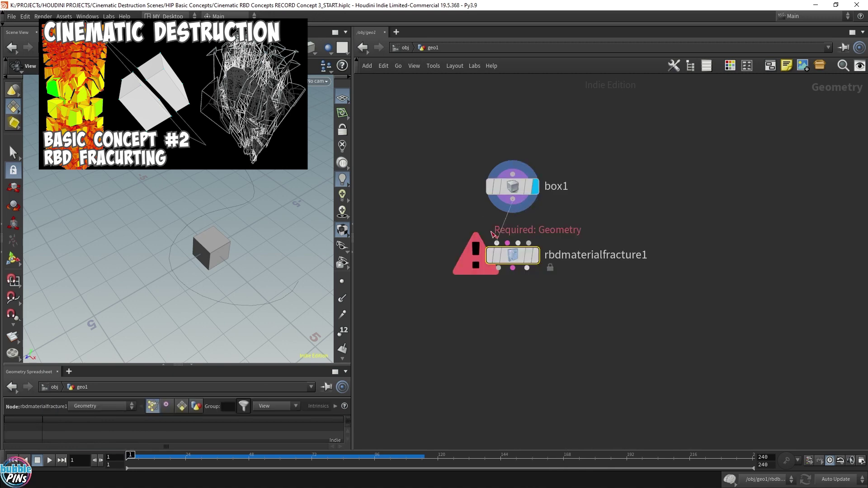
left_click(535, 259)
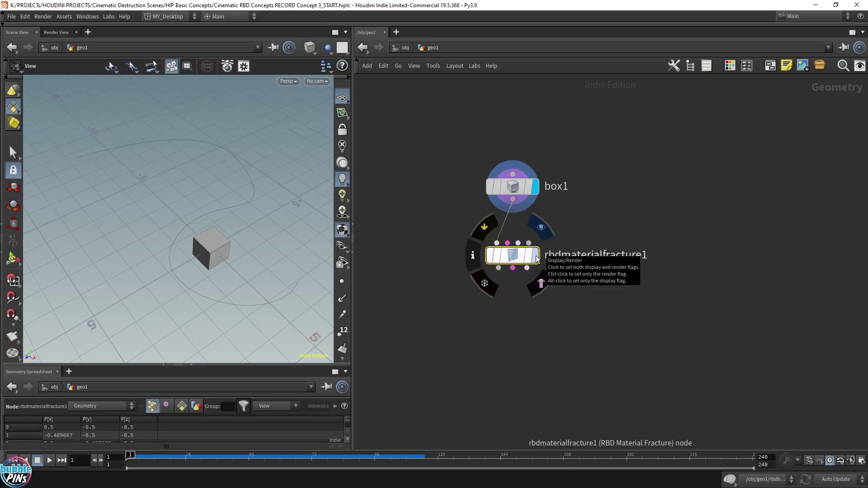
left_click(537, 259)
key("p")
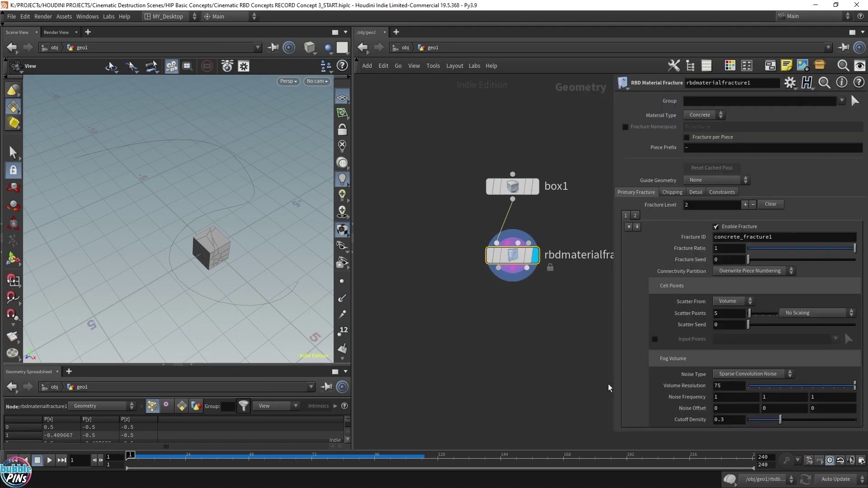
- Add an RBD Exploded View node wired to all three outputs of rbdmaterialfracture1
key("Tab")
type("rb")
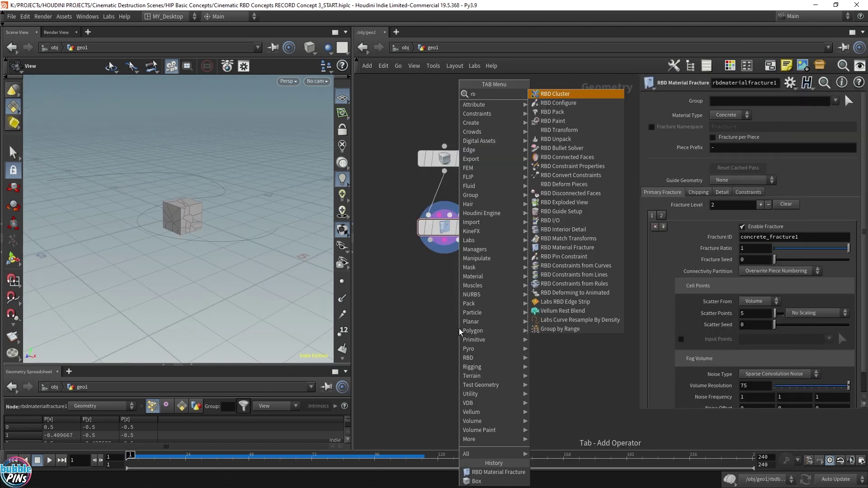
type("d explo")
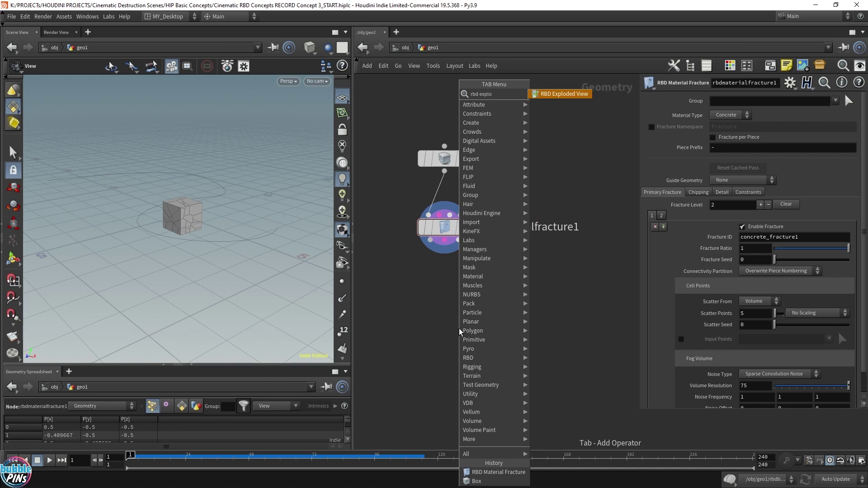
key("Return")
left_click(441, 240)
- Colour the rbdexplodedview1 node black, display it, and place it off to the left of the fracture node
key("c")
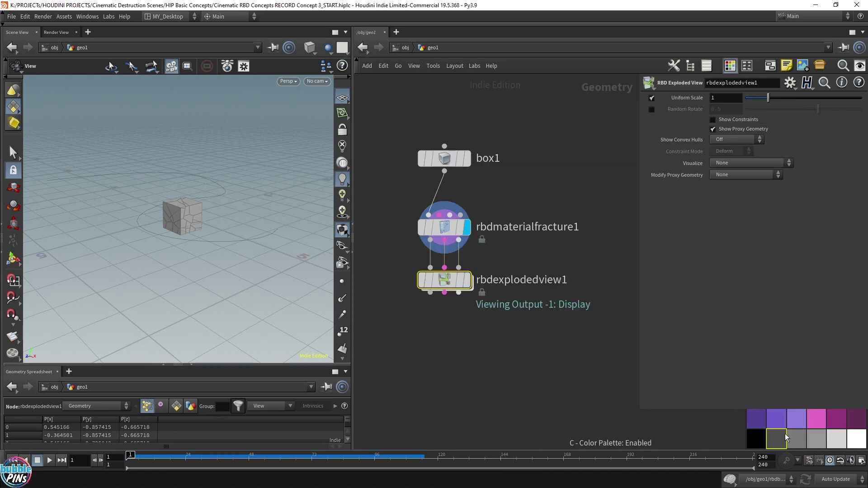
left_click(756, 440)
key("c")
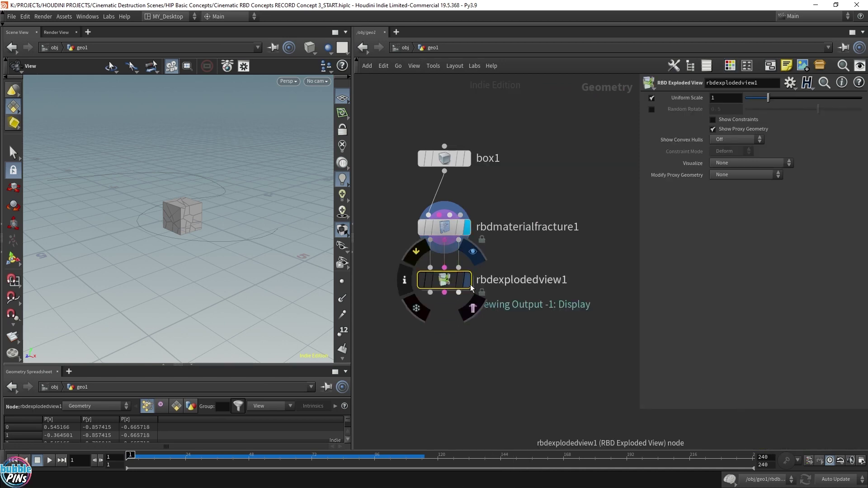
left_click(468, 283)
scroll(487, 355, "down", 3)
middle_click_drag(487, 355, 543, 311)
left_click_drag(518, 267, 392, 271)
left_click_drag(244, 212, 221, 245)
- Display the RBD Bullet Solver's result and examine the platonic objects along the path at frame 73
scroll(216, 203, "up", 3)
scroll(507, 301, "down", 6)
middle_click_drag(538, 300, 409, 260)
scroll(410, 260, "up", 1)
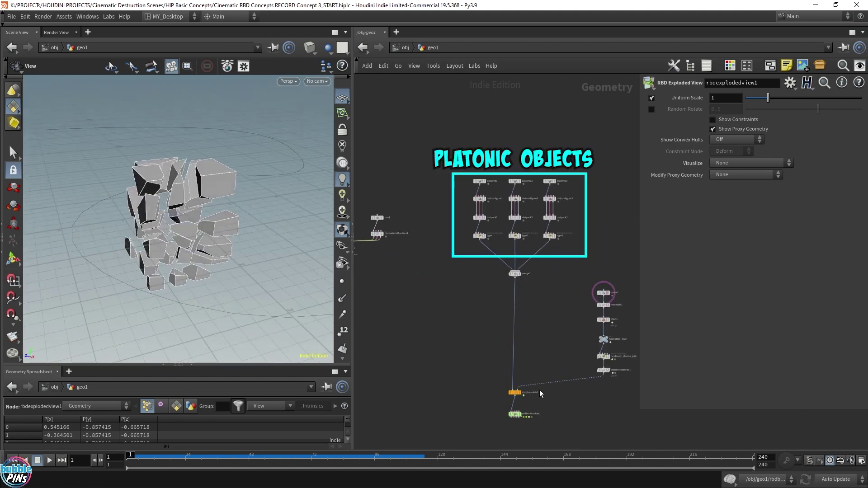
left_click(520, 414)
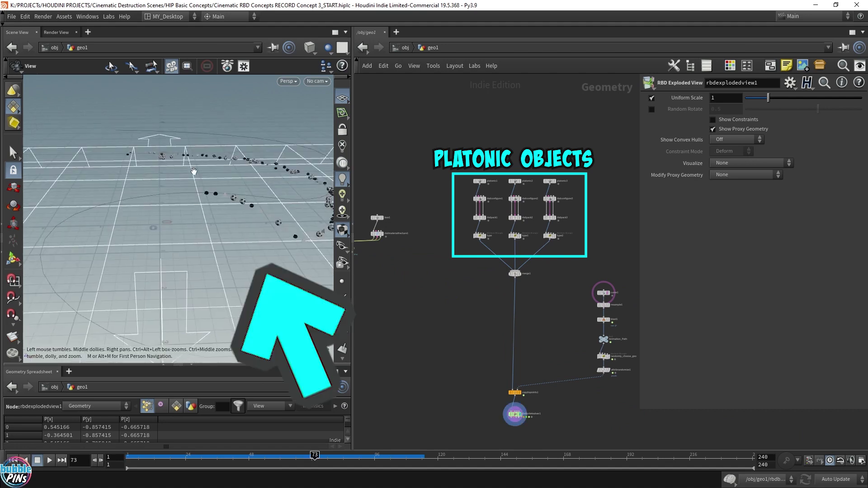
left_click_drag(168, 156, 183, 153)
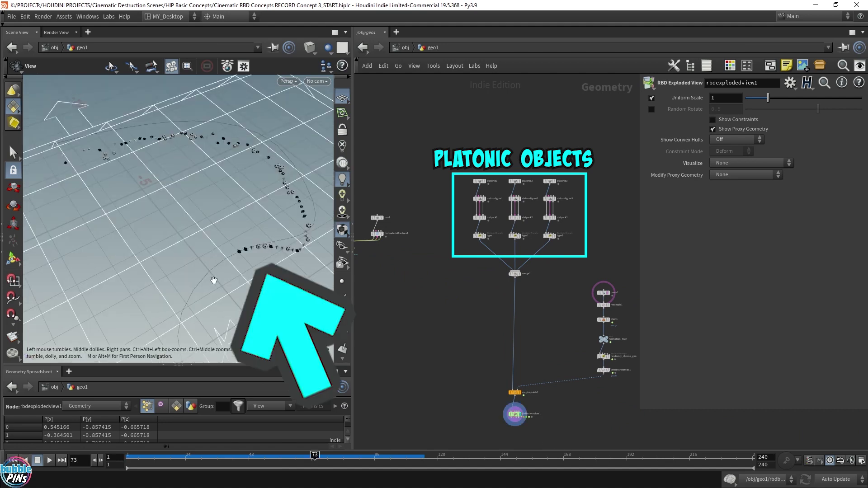
scroll(586, 222, "down", 3)
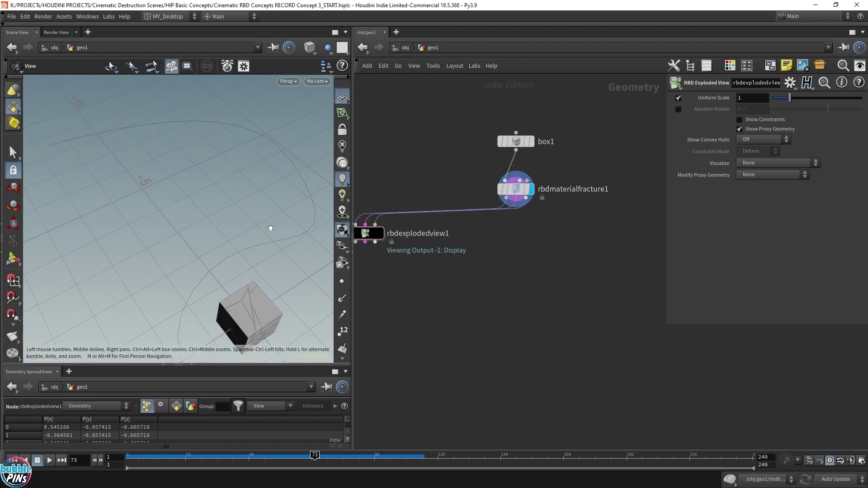
- Examine the exploded pieces of the fractured box and compare them with the points of the resampled curve
left_click_drag(271, 229, 215, 175)
left_click(381, 233)
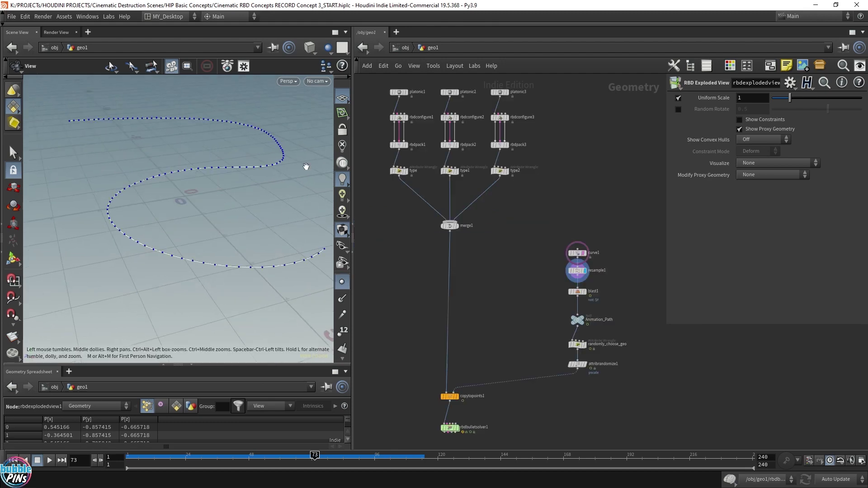
left_click_drag(304, 164, 156, 144)
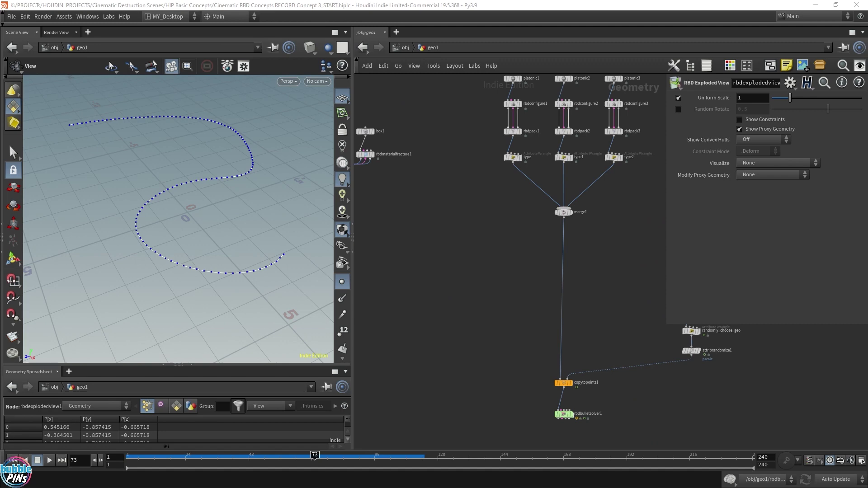
middle_click_drag(416, 204, 563, 236)
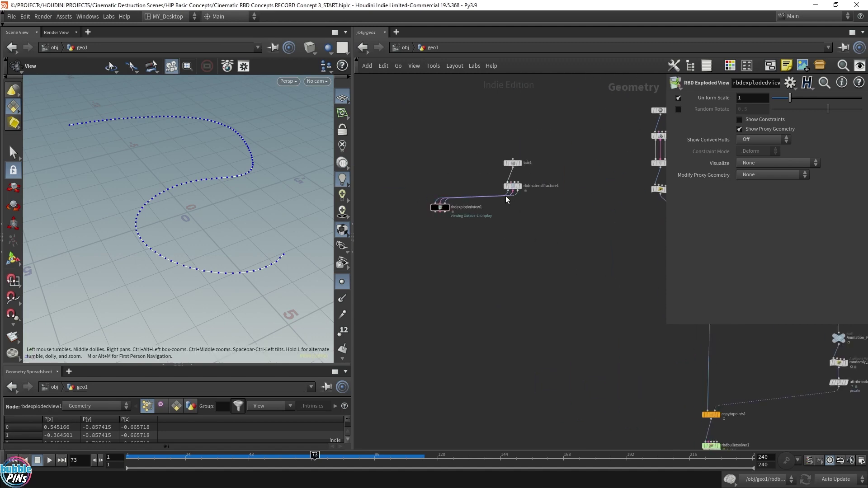
scroll(456, 207, "up", 3)
left_click(443, 209)
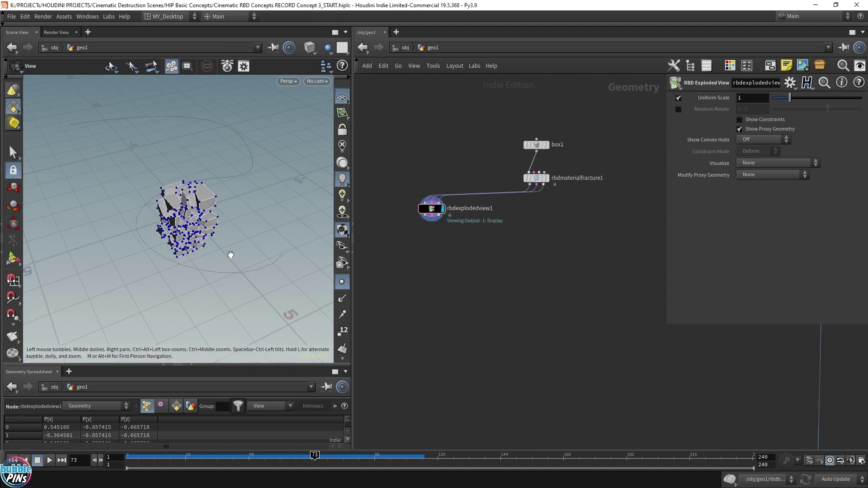
left_click_drag(230, 254, 238, 218)
scroll(215, 184, "up", 4)
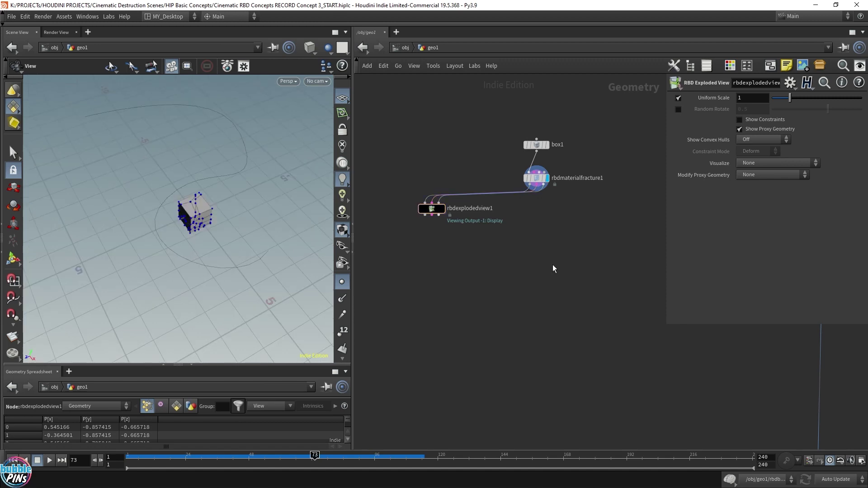
- Add a For-Each Connected Piece block and feed its connectivity node from the first output of rbdmaterialfracture1
key("Tab")
type("foreach")
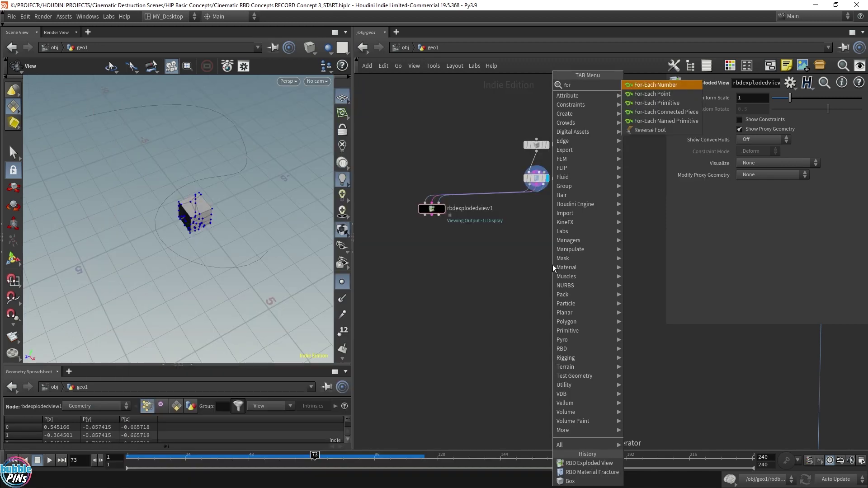
key("Down")
key("Down")
key("Down")
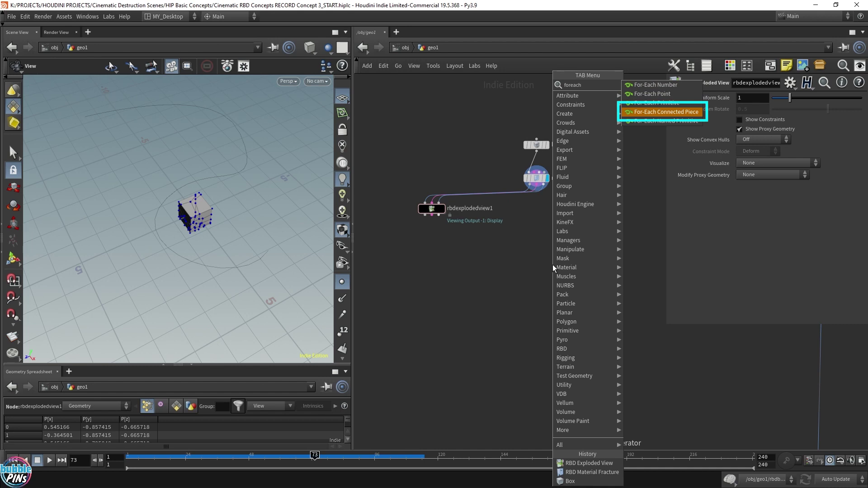
key("Return")
left_click(534, 258)
left_click_drag(532, 188, 536, 251)
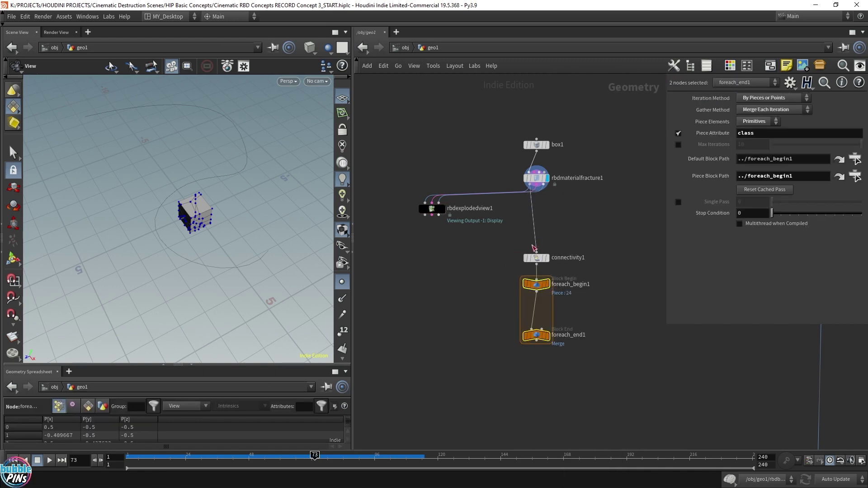
- Enable Max Iterations on foreach_end1, set it to 5, and display the single piece from foreach_begin1
left_click(546, 335)
left_click(677, 148)
left_click_drag(500, 300, 556, 283)
right_click(539, 334)
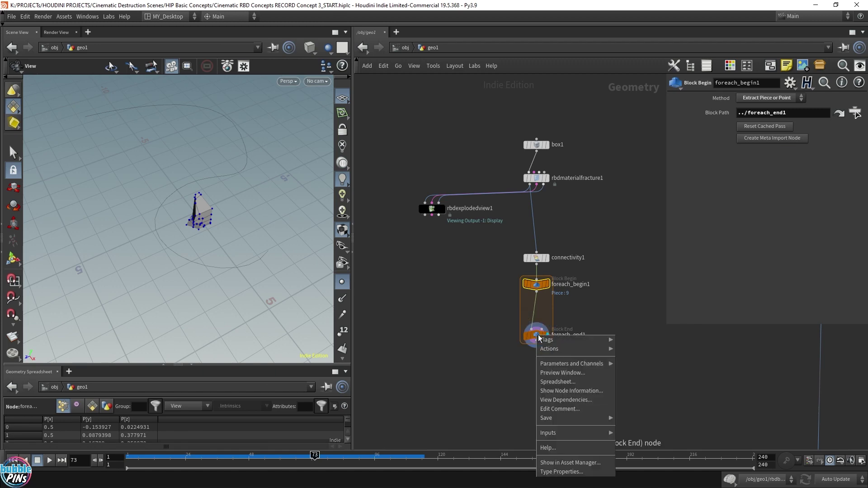
left_click(549, 283)
left_click(537, 335)
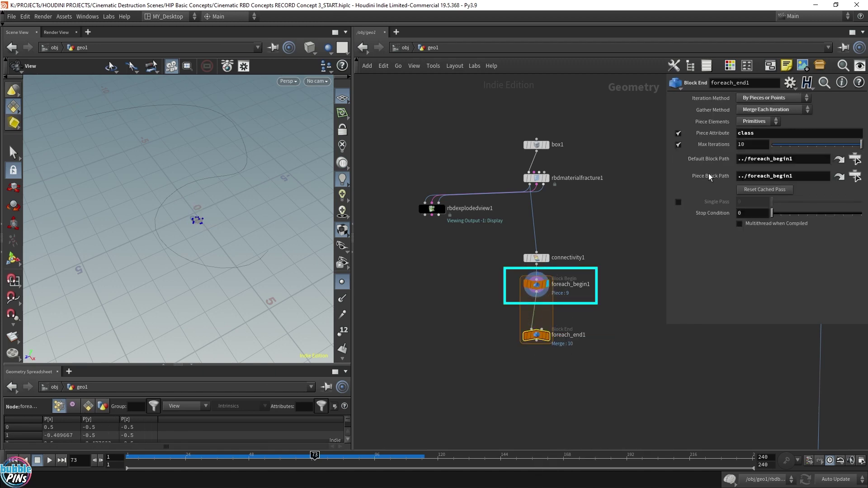
left_click(752, 143)
scroll(751, 145, "down", 5)
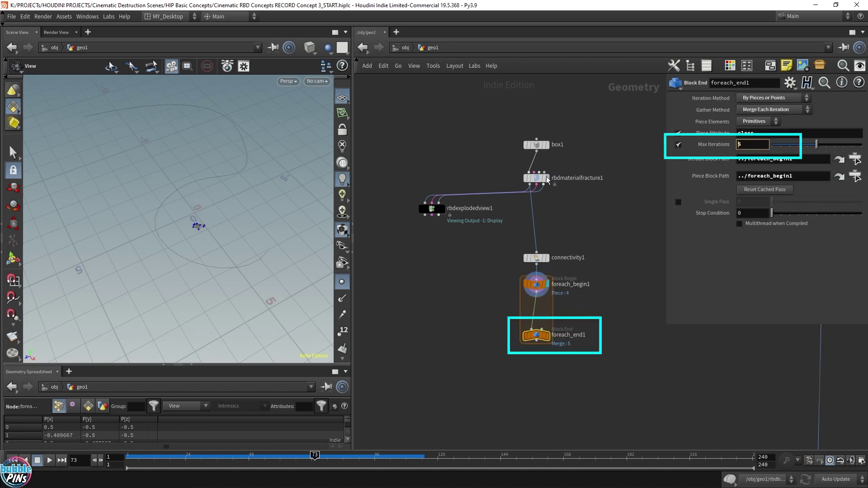
- Show rbdmaterialfracture1 as a wireframe template and step Max Iterations through the individual pieces, ending at 11
left_click(547, 179)
scroll(748, 144, "up", 1)
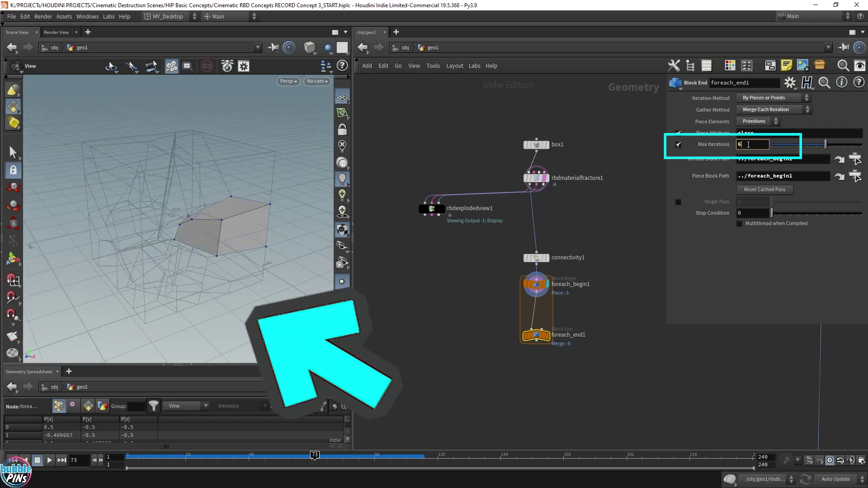
scroll(748, 144, "up", 6)
scroll(748, 145, "down", 6)
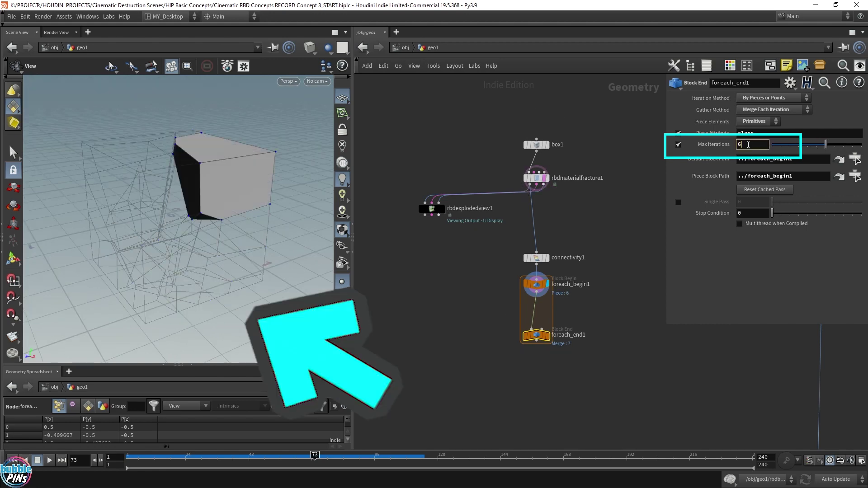
scroll(748, 144, "up", 5)
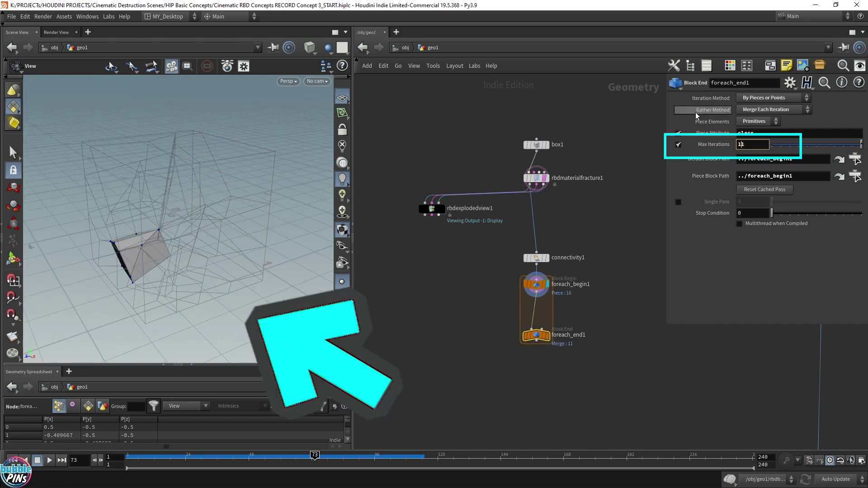
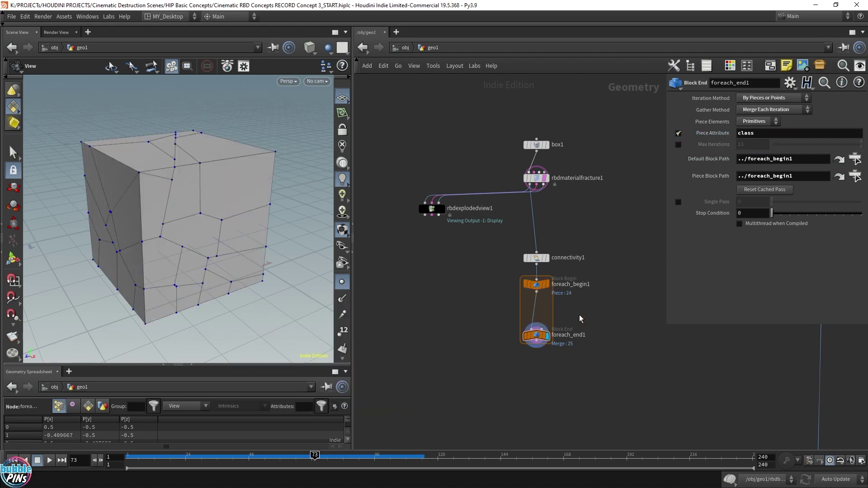
- Insert a Match Size node between foreach_begin1 and foreach_end1 to align each piece to the origin
key("Tab")
type("match siz")
key("Return")
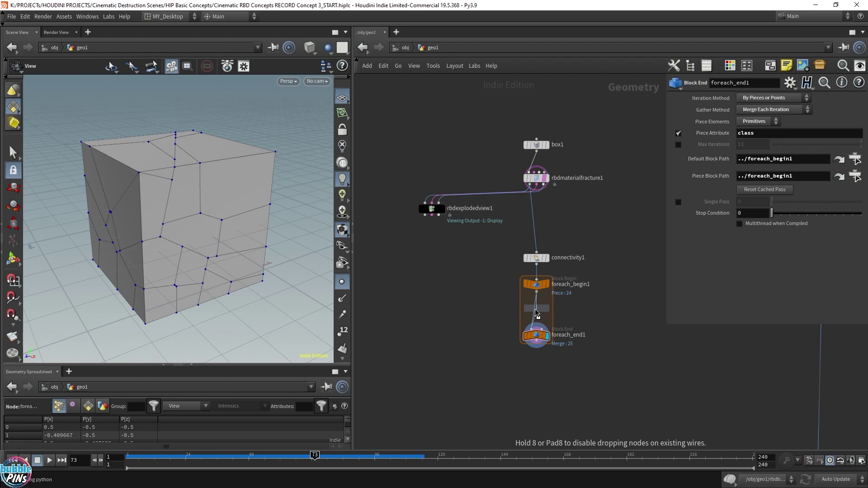
left_click(536, 312)
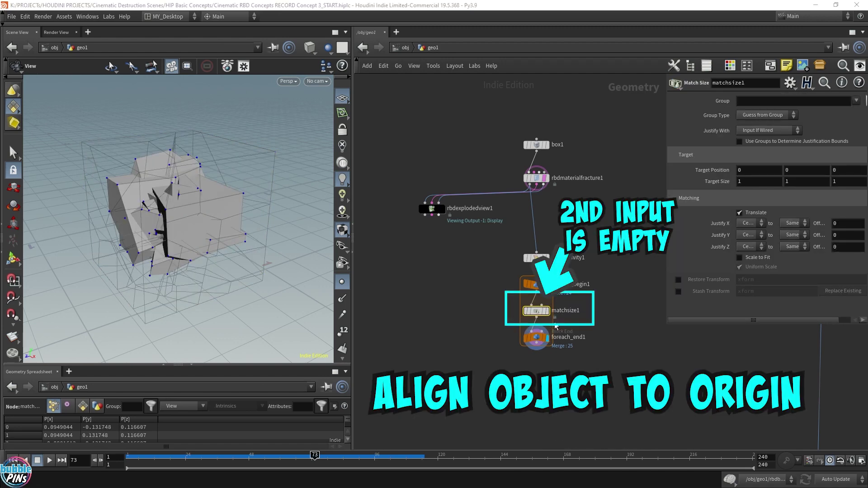
- Select foreach_end1 and inspect its merged pieces gathered at the origin from above
left_click(540, 337)
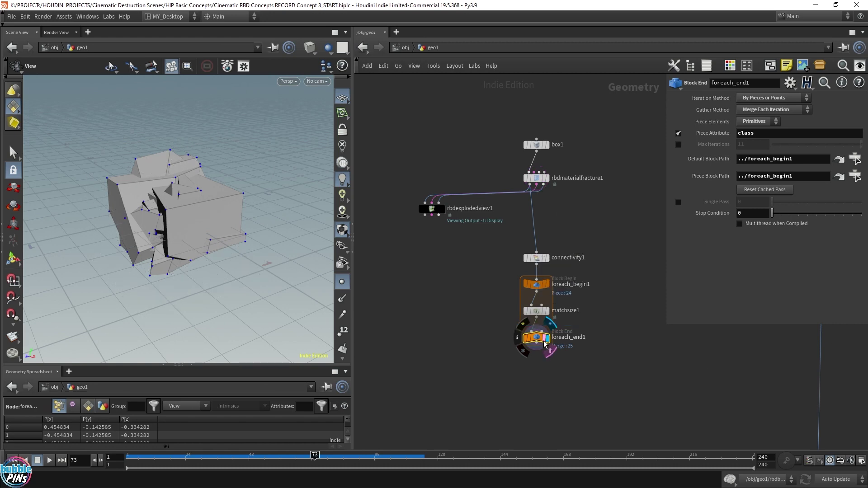
left_click_drag(242, 224, 228, 209)
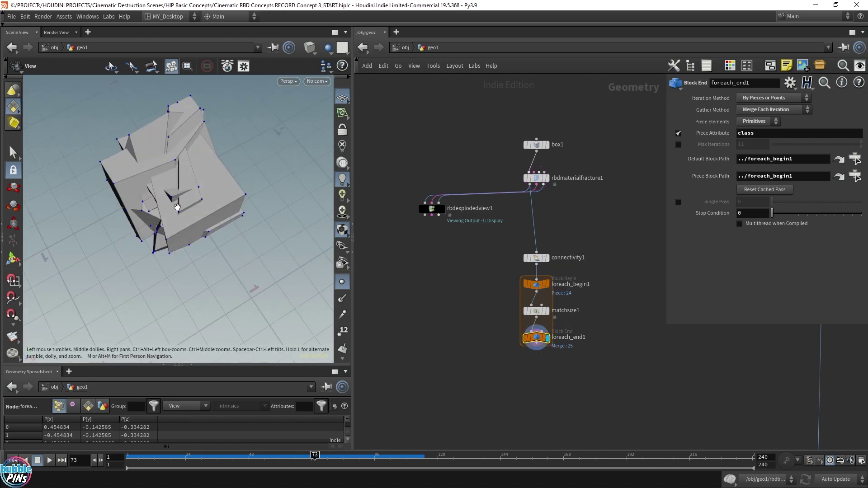
left_click(616, 379)
- Return to the first frame, then add an RBD Configure node, wire it to foreach_end1's output and display it
middle_click_drag(531, 421, 511, 402)
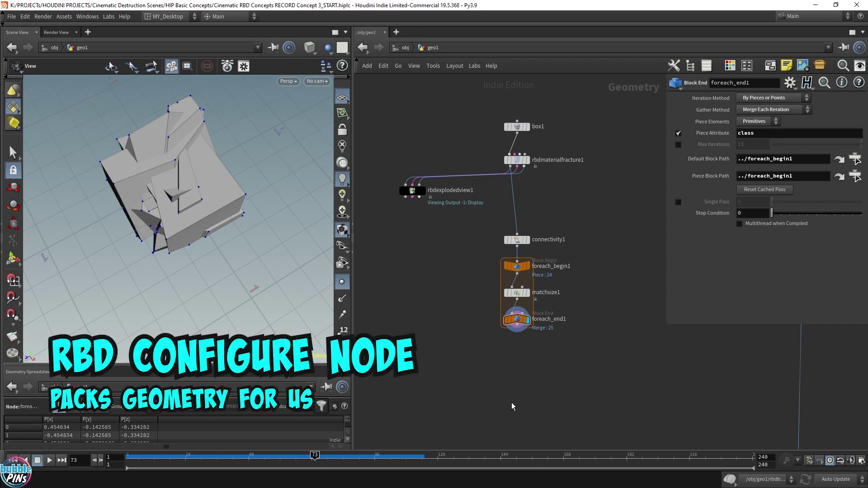
key("ctrl+Up")
key("Tab")
type("rbd")
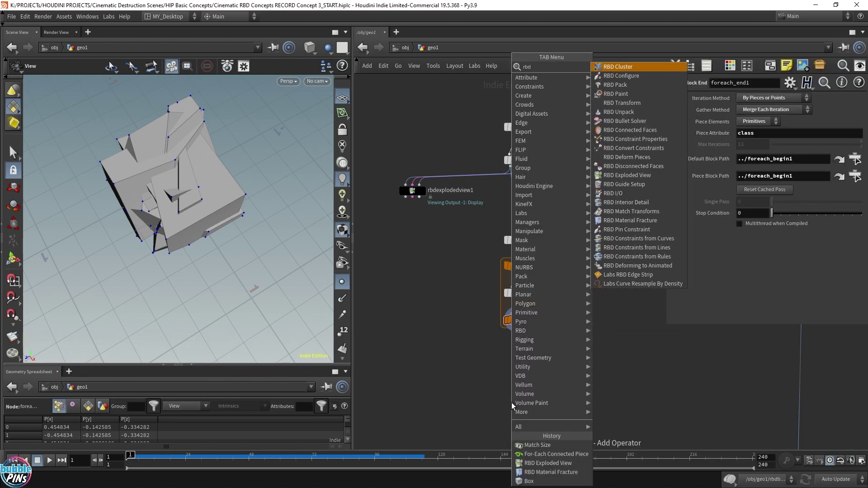
type("conf")
key("Return")
left_click(517, 363)
left_click_drag(516, 324, 510, 357)
left_click(527, 362)
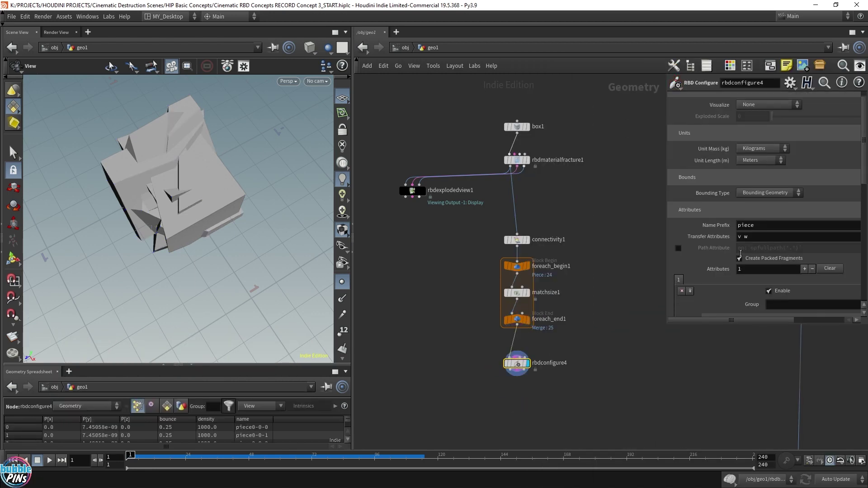
- Look through the physical attribute settings of rbdconfigure4 and hide the parameter dialog
scroll(740, 249, "down", 8)
scroll(741, 243, "down", 5)
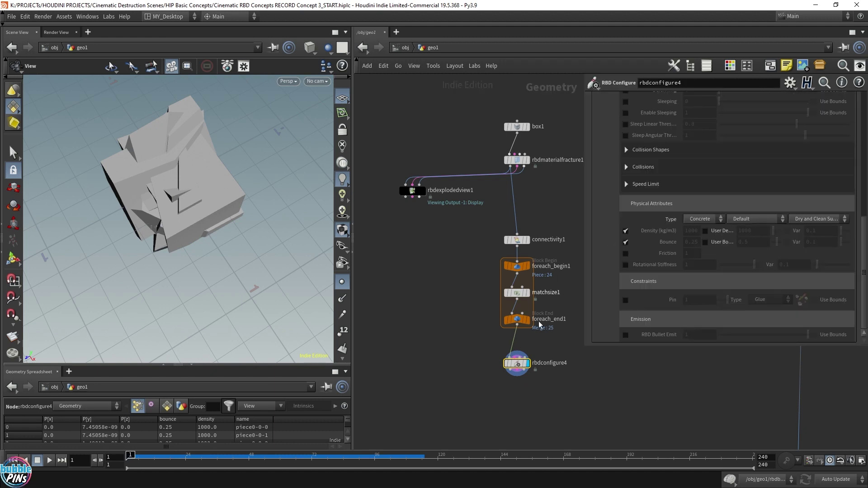
middle_click_drag(626, 411, 577, 400)
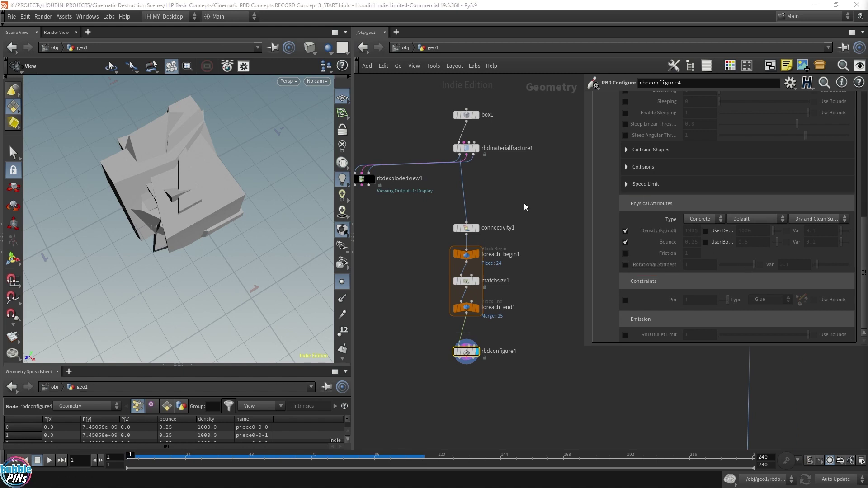
left_click(607, 395)
key("p")
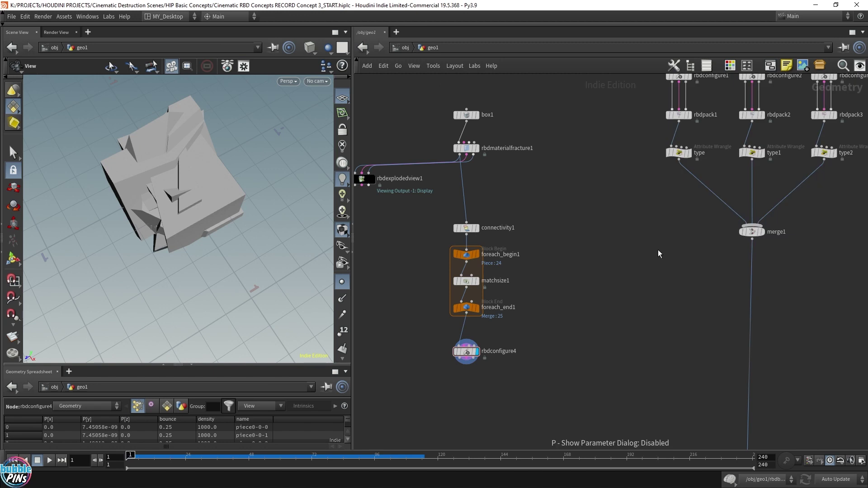
- Select the type wrangle under rbdpack1 and examine how its code assigns the type attribute
middle_click_drag(658, 253, 483, 349)
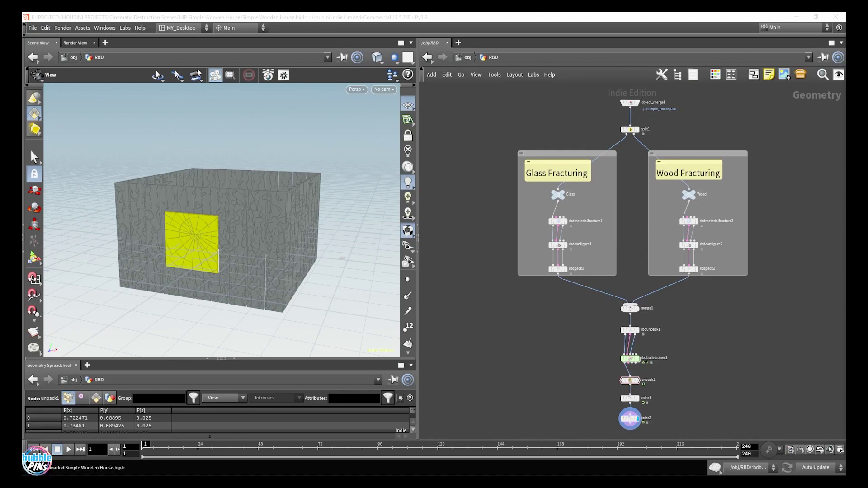
left_click(472, 332)
key("Up")
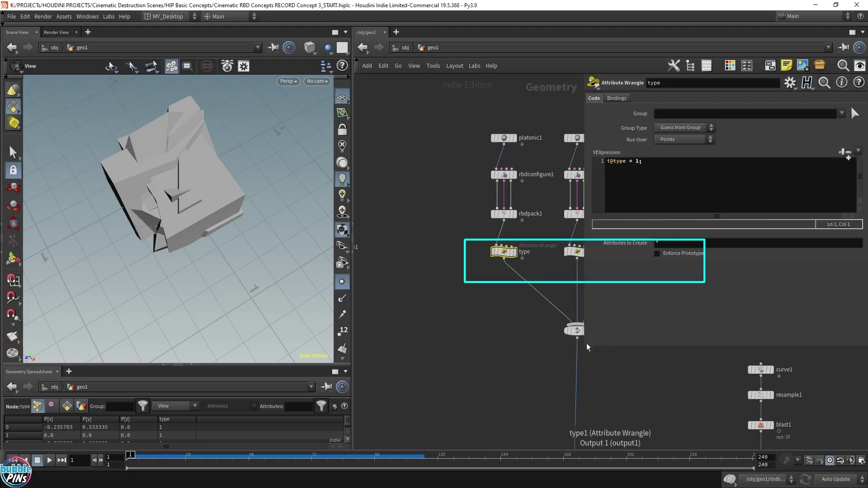
left_click_drag(587, 347, 634, 234)
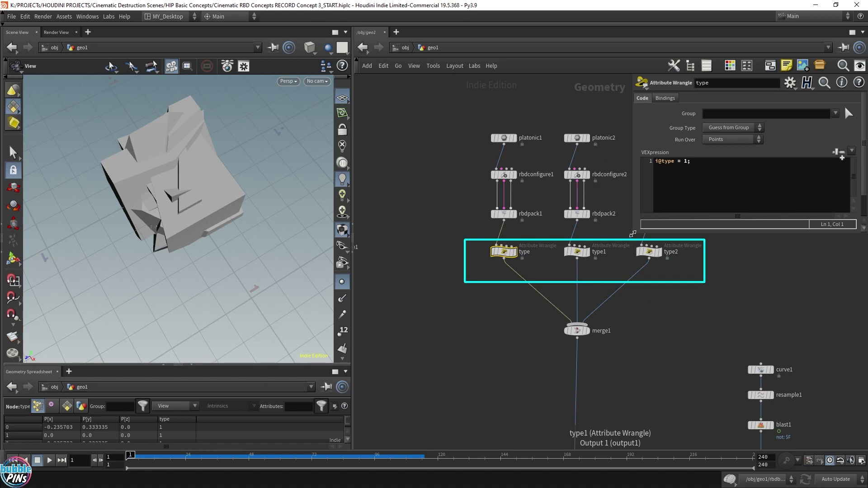
left_click(713, 167)
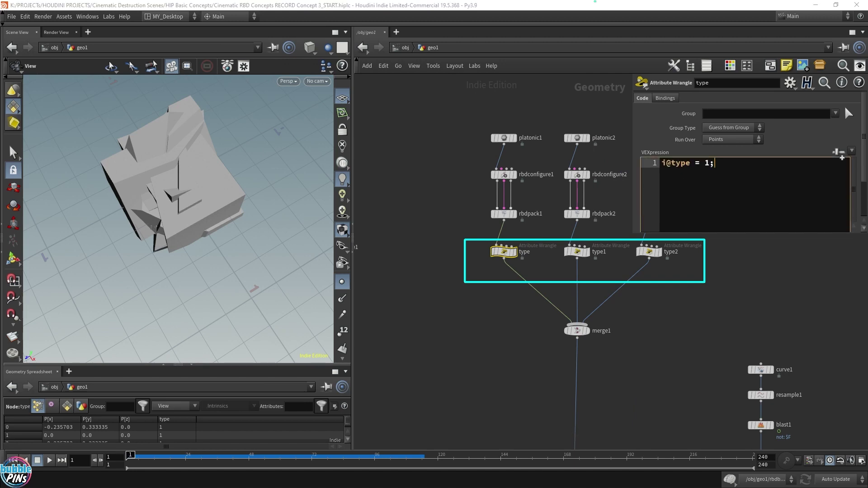
middle_click_drag(791, 334, 710, 370)
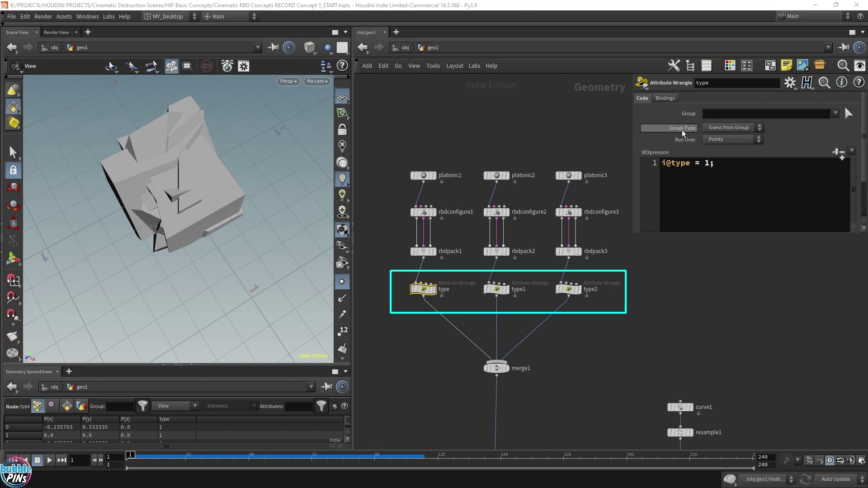
double_click(673, 175)
double_click(688, 168)
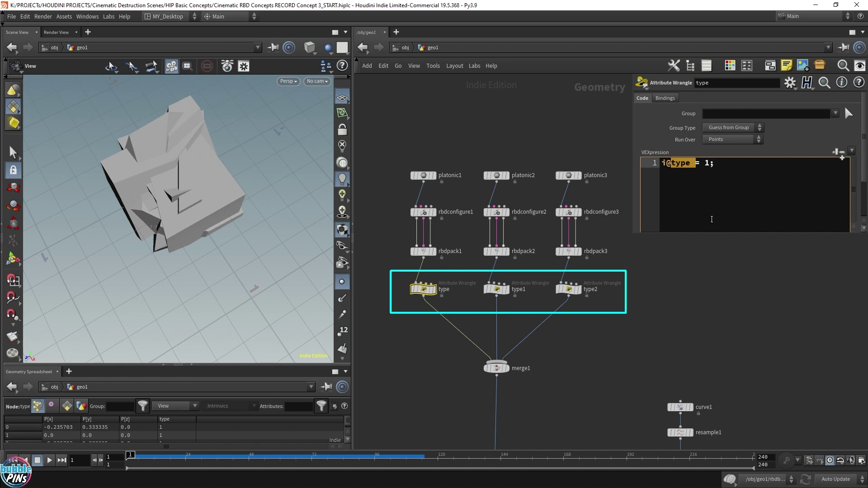
- Examine the Piece Attribute setting on copytopoints1 and display resample1 to view the points along the curve
scroll(561, 316, "down", 3)
middle_click_drag(558, 339, 492, 237)
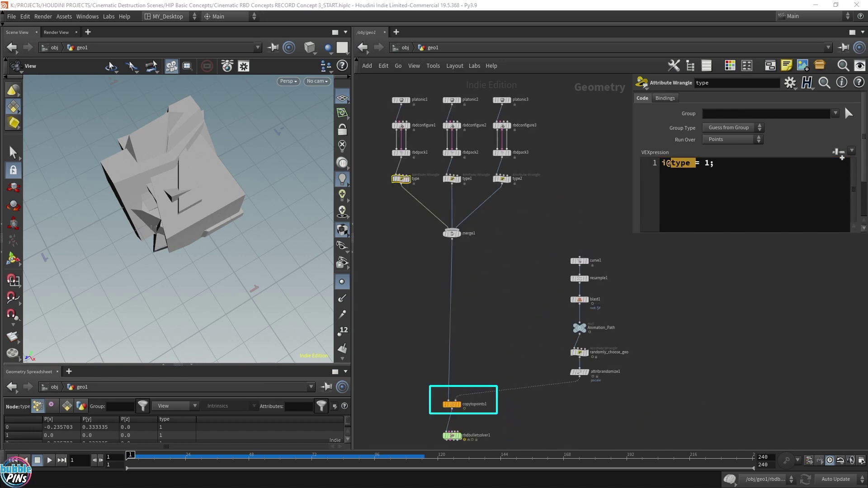
left_click(451, 404)
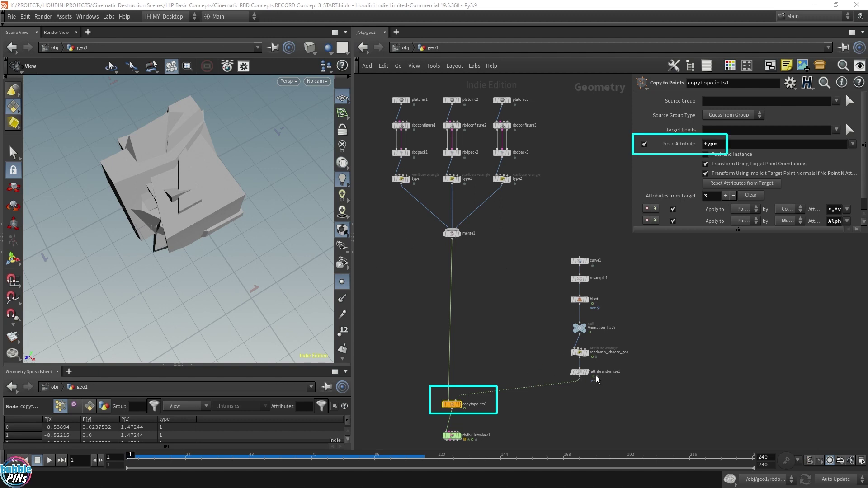
left_click(580, 279)
left_click_drag(228, 229, 211, 188)
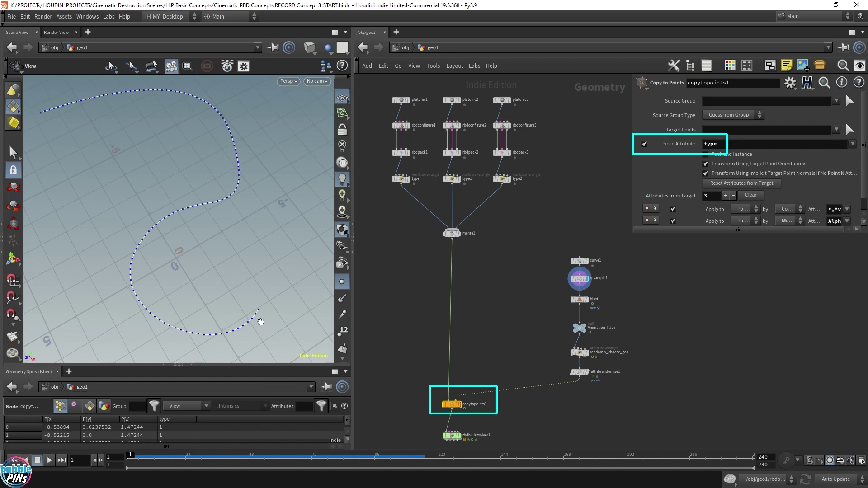
- Display the randomly_choose_geo wrangle and read both lines of its code, including the random type expression
left_click(580, 356)
left_click(581, 355)
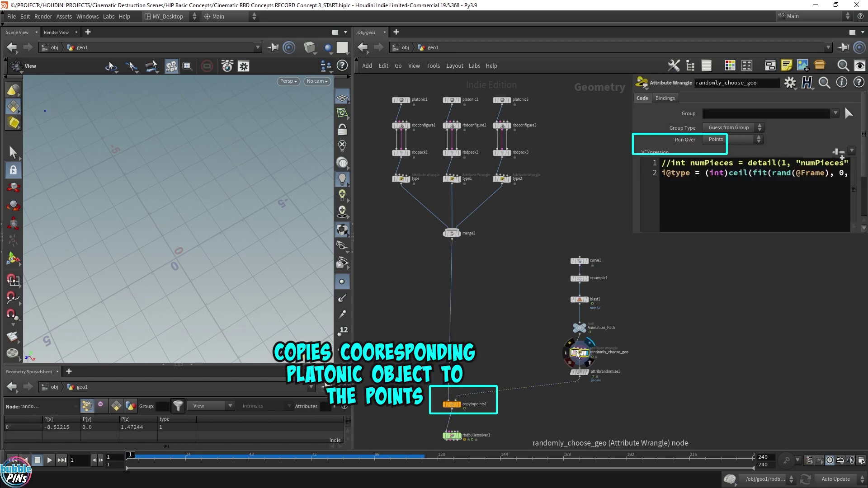
left_click_drag(802, 166, 587, 164)
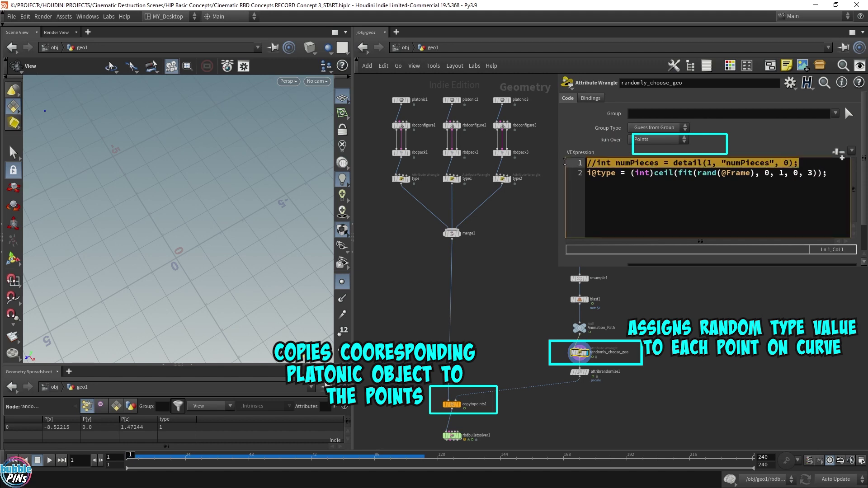
left_click(726, 165)
left_click_drag(799, 164, 597, 159)
left_click_drag(818, 174, 807, 175)
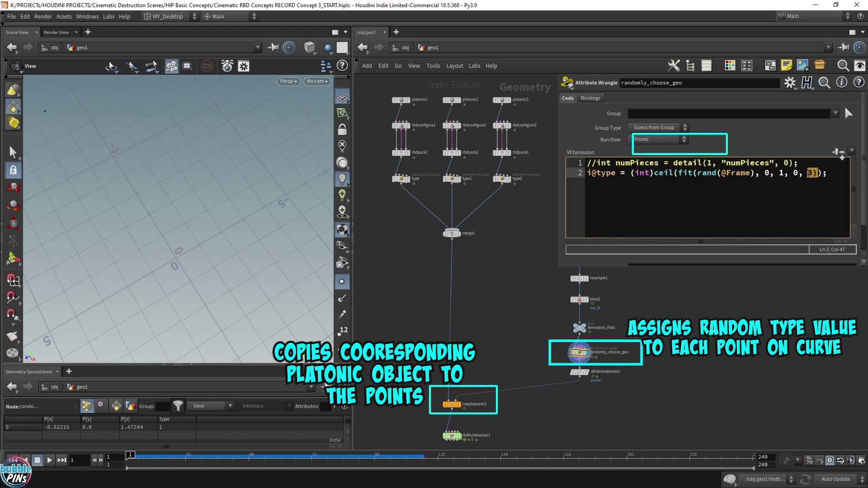
triple_click(668, 173)
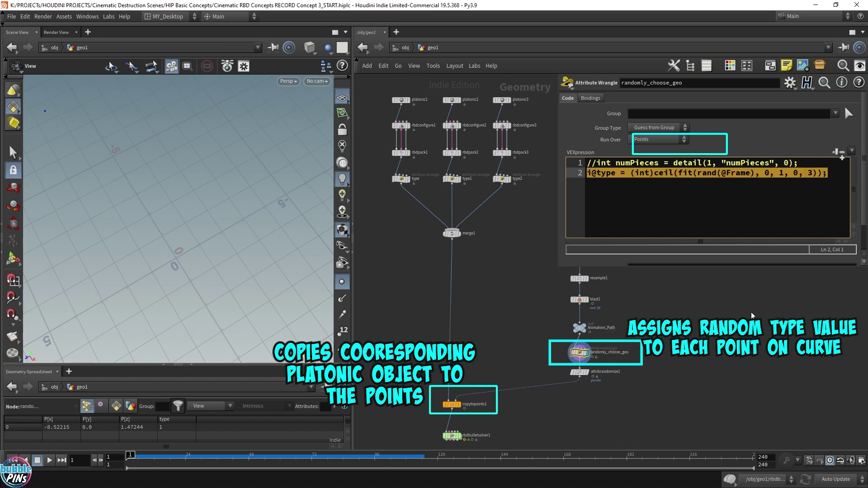
double_click(609, 175)
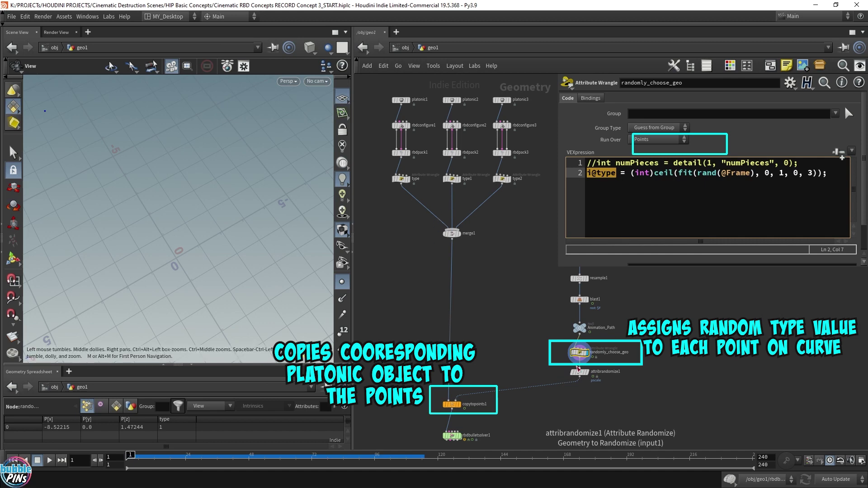
- Display copytopoints1 and play the animation to check the objects copied along the path
left_click(450, 404)
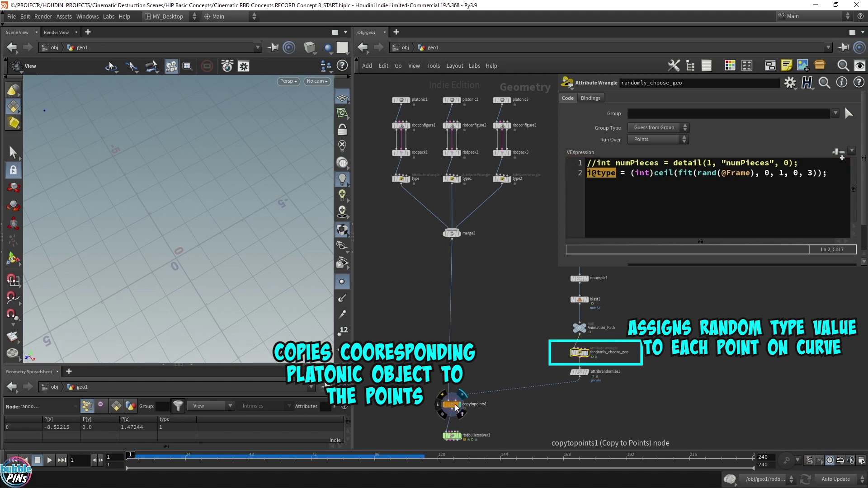
key("Up")
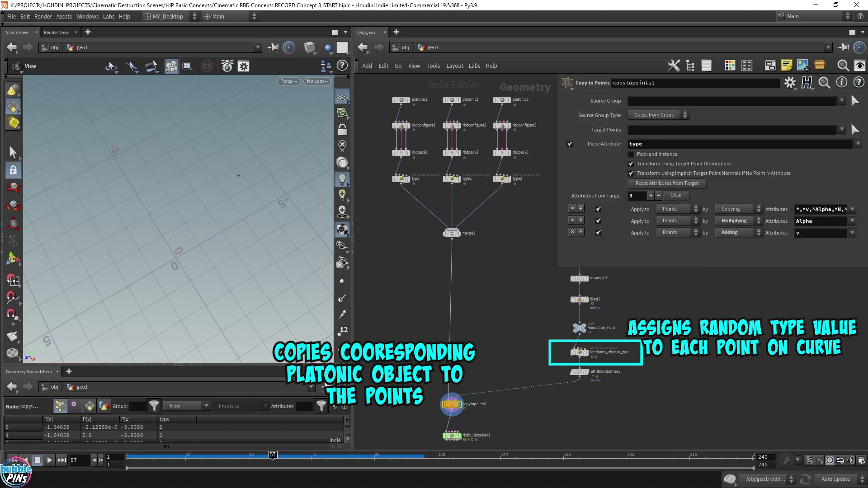
middle_click_drag(510, 335, 736, 331)
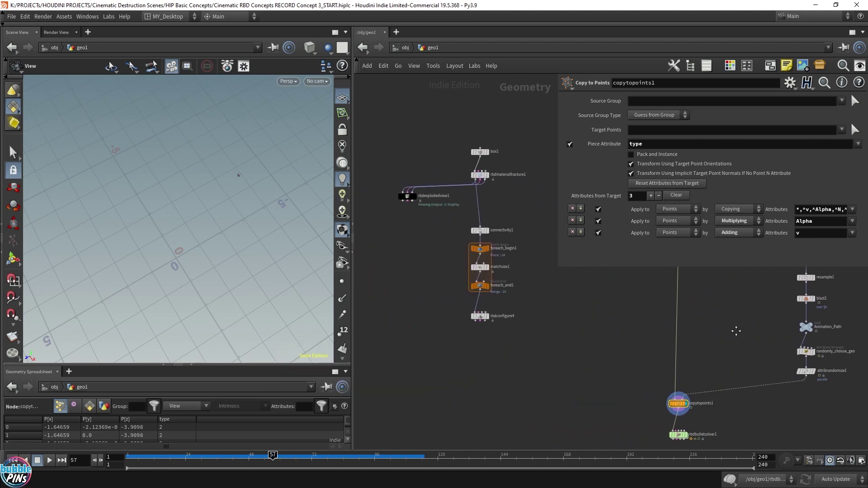
- Narrow the parameter pane and display rbdconfigure4 at the first frame to view the fractured pieces
left_click_drag(555, 264, 639, 263)
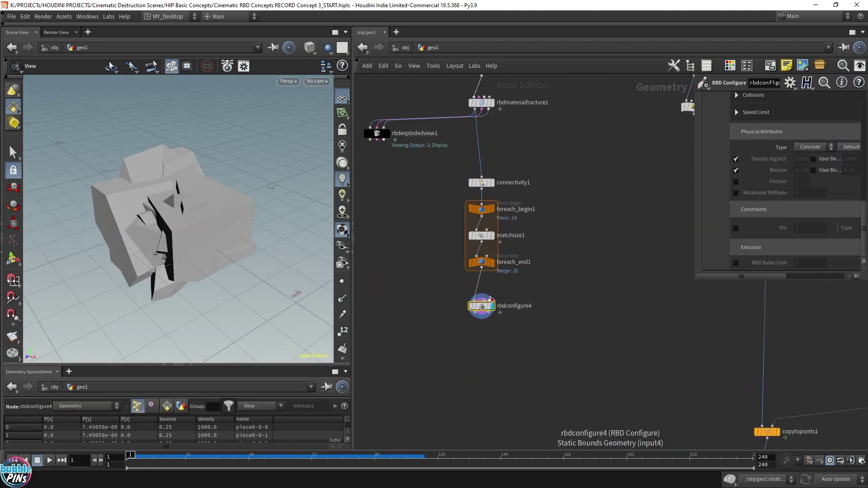
scroll(555, 279, "up", 2)
middle_click_drag(561, 277, 598, 356)
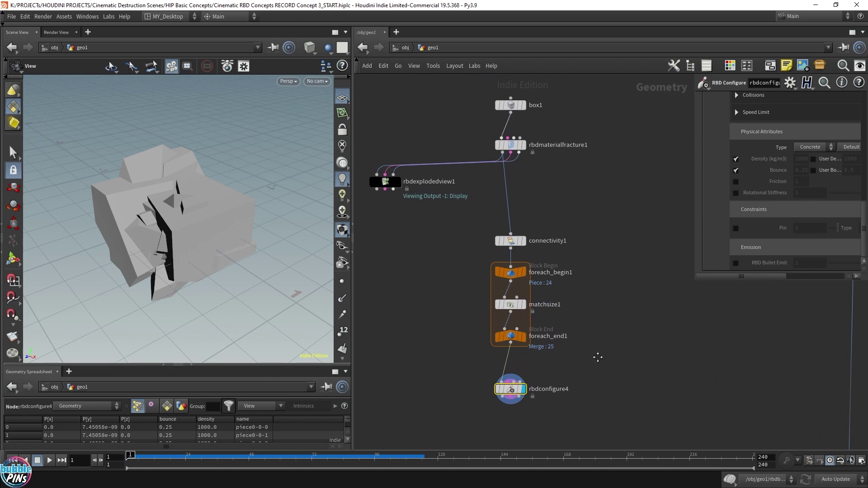
mouse_move(509, 398)
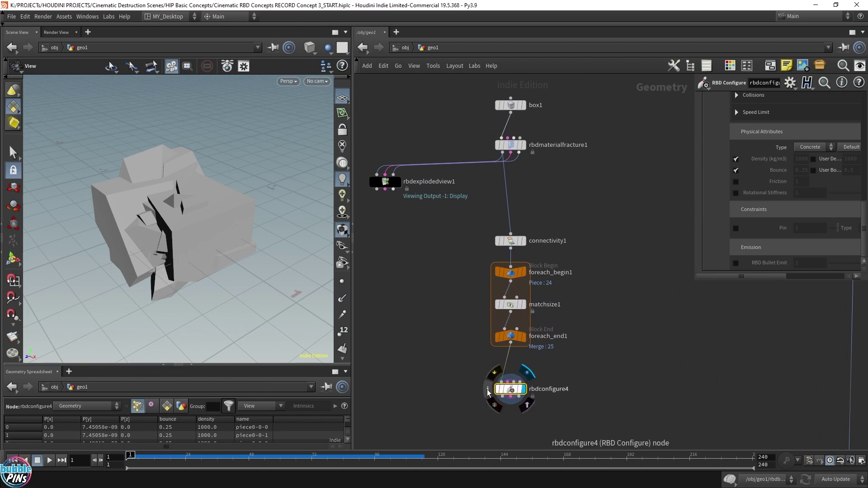
- Compare the type values assigned in the wrangles feeding merge1, ending with type2
scroll(587, 337, "down", 3)
middle_click_drag(674, 338, 430, 385)
scroll(454, 360, "up", 2)
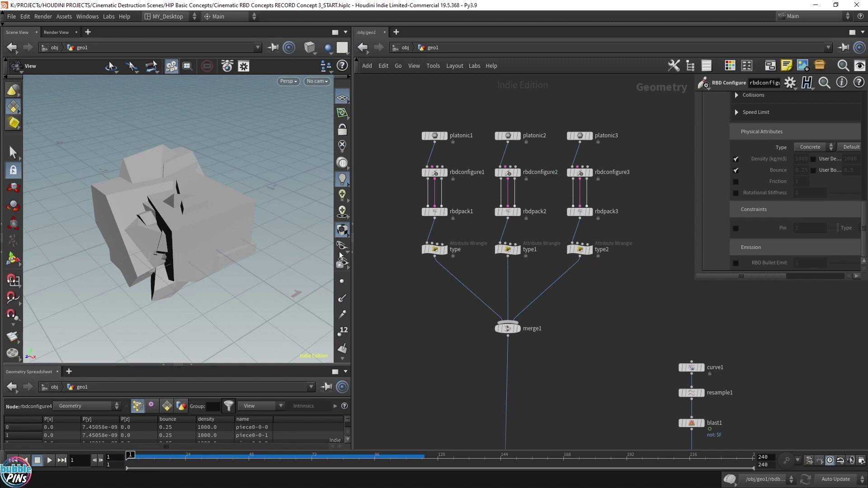
left_click(435, 249)
left_click(504, 249)
left_click_drag(556, 261, 644, 230)
middle_click_drag(454, 376, 468, 357)
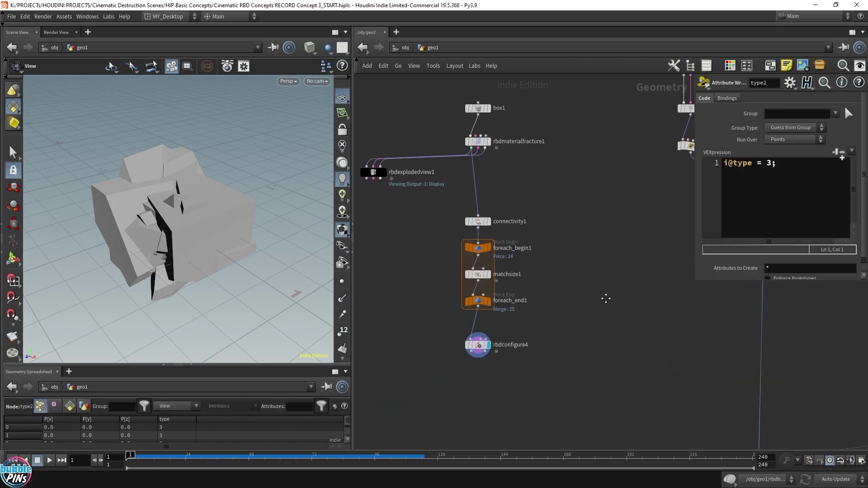
- Check the point count in rbdconfigure4's node info, then close the info window
middle_click_drag(604, 298, 652, 329)
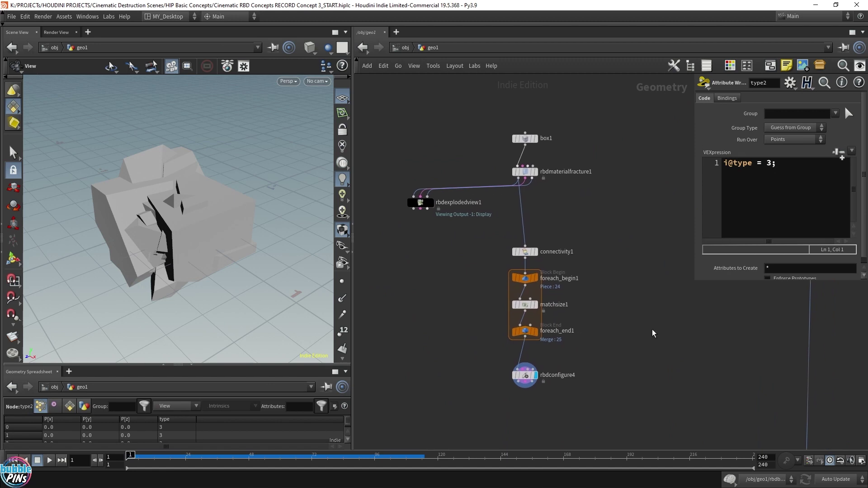
left_click(524, 376)
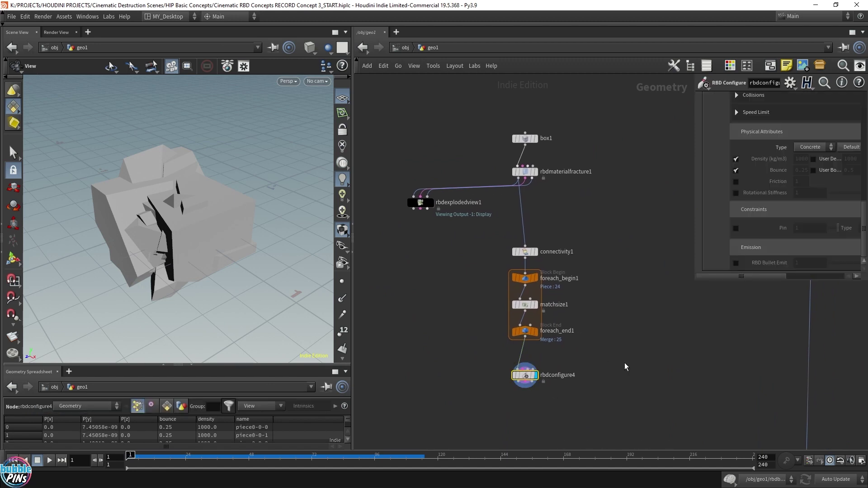
left_click(506, 377)
left_click_drag(821, 184, 631, 78)
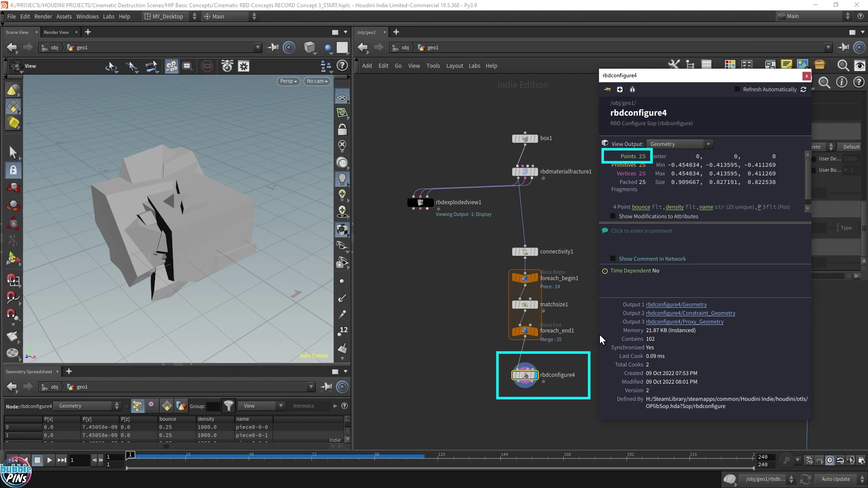
left_click(806, 76)
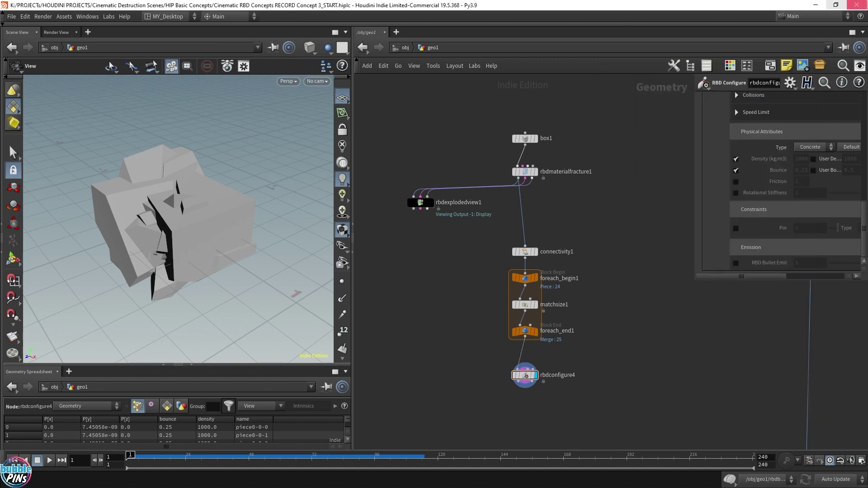
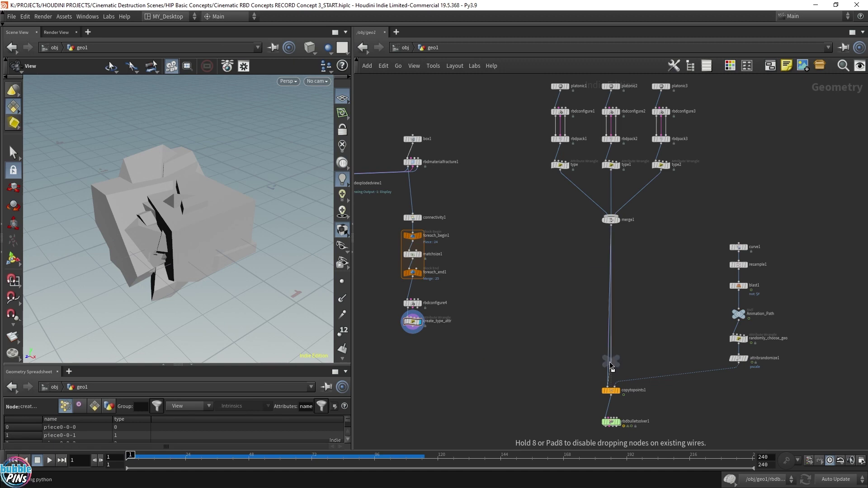
- Insert a null on the wire between merge1 and copytopoints1 and name it Pieces
left_click(611, 362)
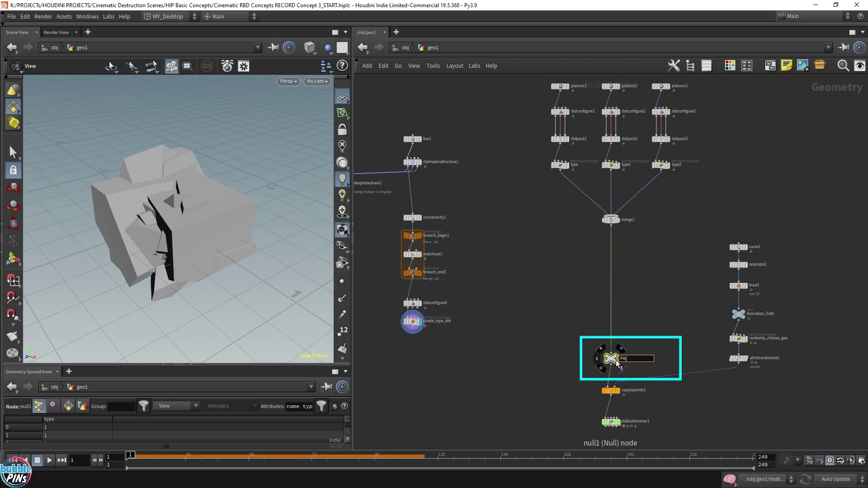
type("s")
key("Return")
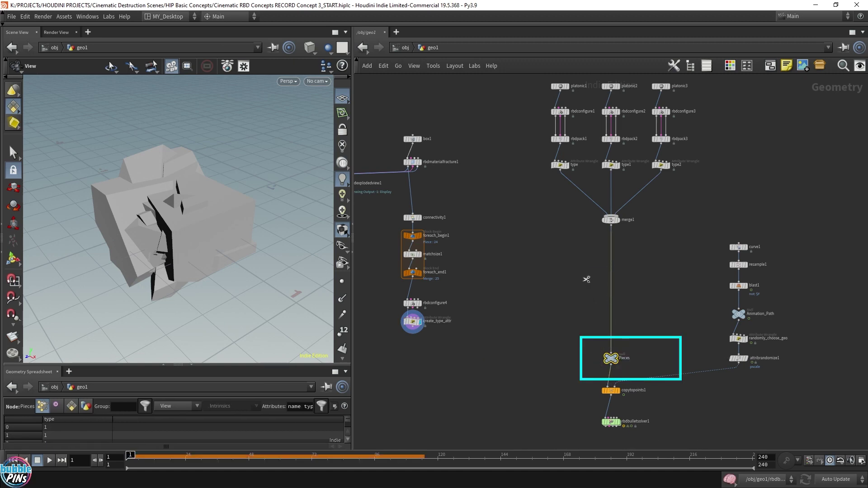
- Cut the wire from merge1 to Pieces and connect the Pieces input to the output of create_type_attr
key("y")
left_click_drag(579, 273, 651, 273)
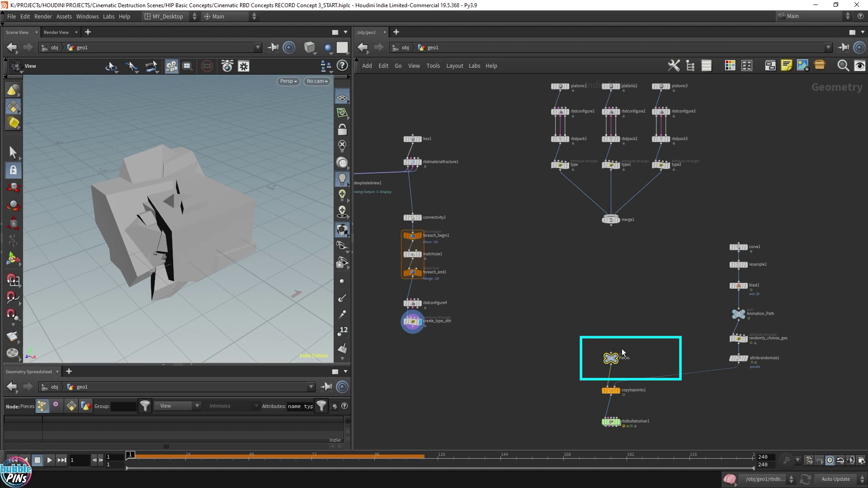
left_click_drag(611, 355, 413, 336)
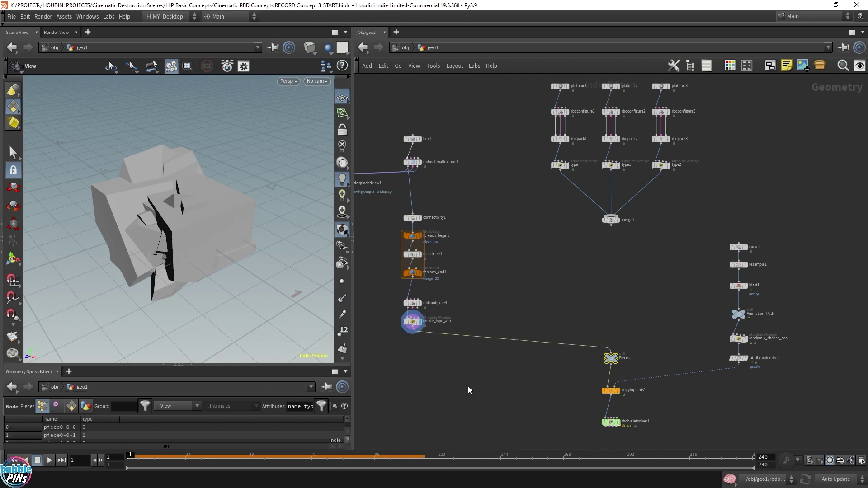
- Delete the three platonic branches with merge1 and move the fracture node chain directly above Pieces
left_click_drag(546, 269, 704, 78)
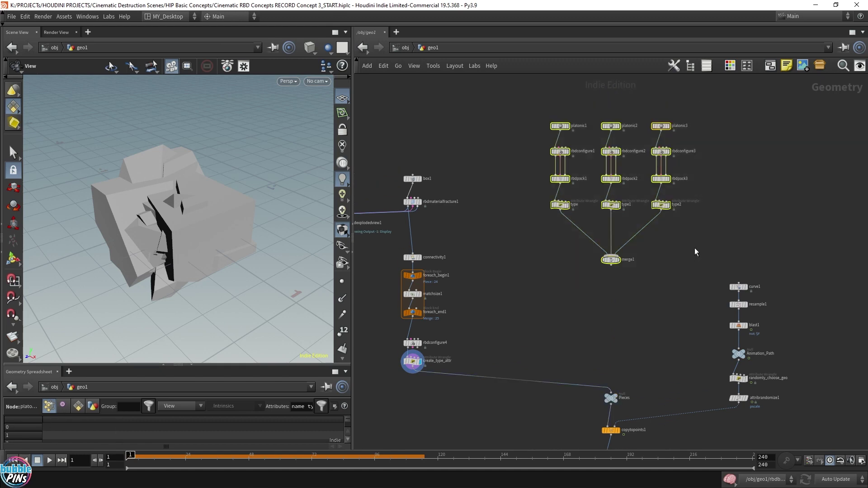
key("Delete")
key("h")
left_click_drag(557, 165, 438, 312)
scroll(570, 302, "up", 6)
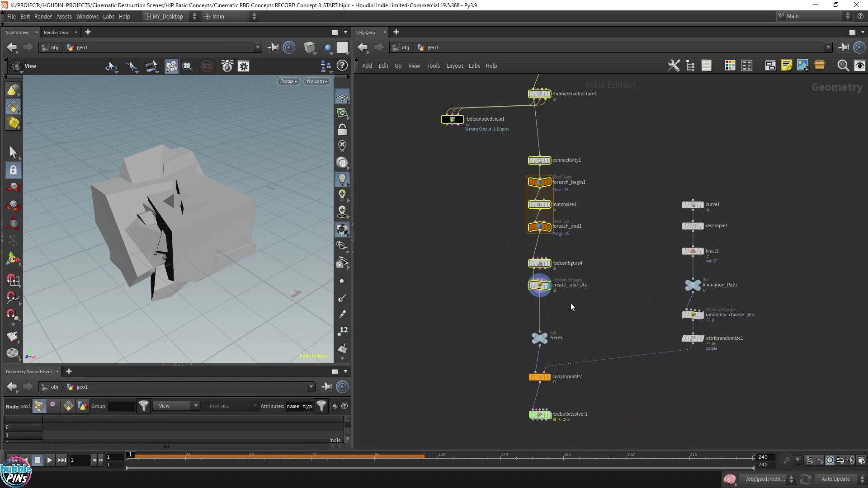
- Display copytopoints1 and play the animation to check the size of the copied fracture pieces
left_click(525, 407)
left_click_drag(258, 217, 218, 239)
scroll(219, 236, "down", 3)
key("Up")
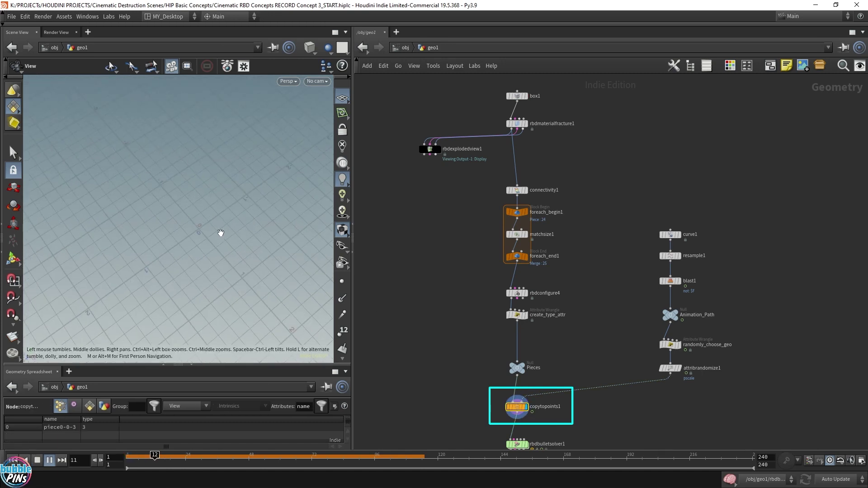
key("Up")
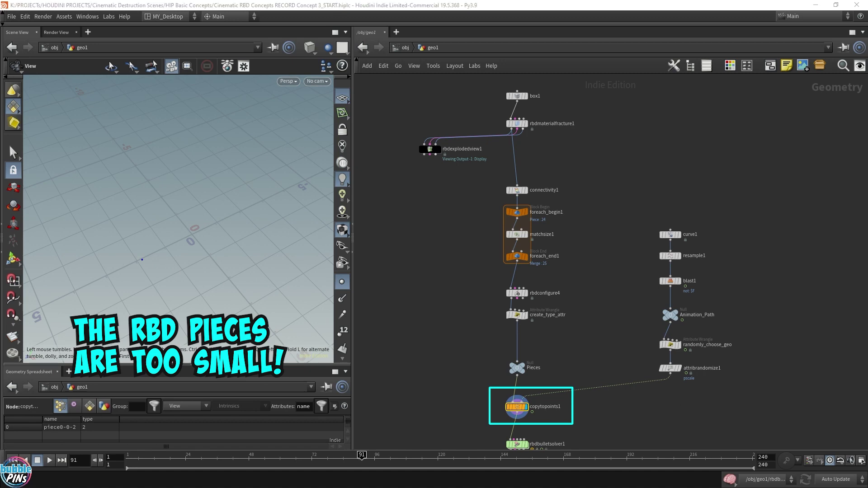
- Set the pscale range in attribrandomize1 to a minimum of 0.5 and a maximum of 1
left_click_drag(712, 404, 632, 342)
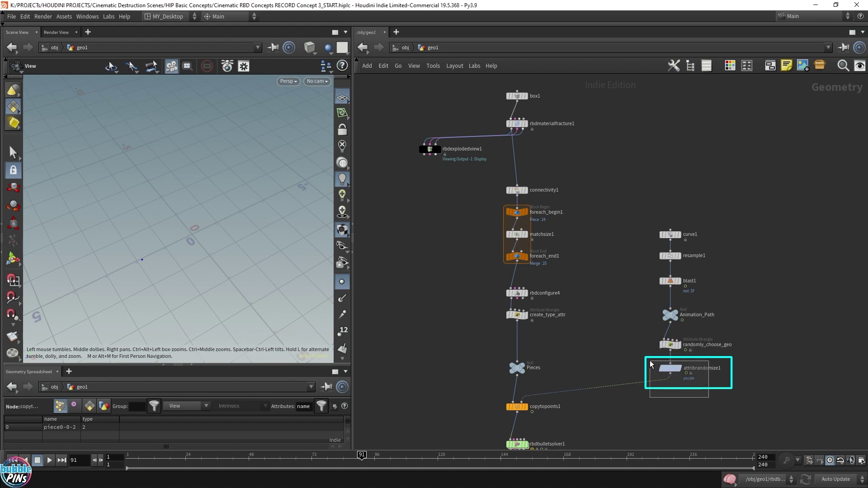
key("p")
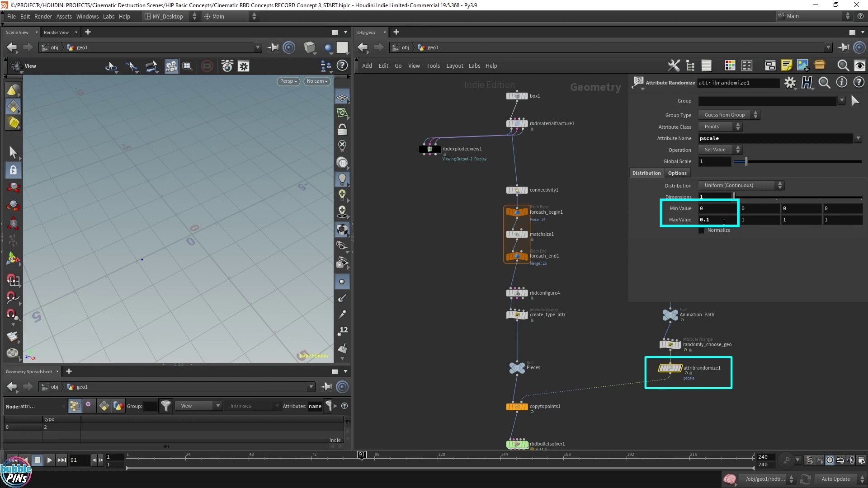
left_click(718, 210)
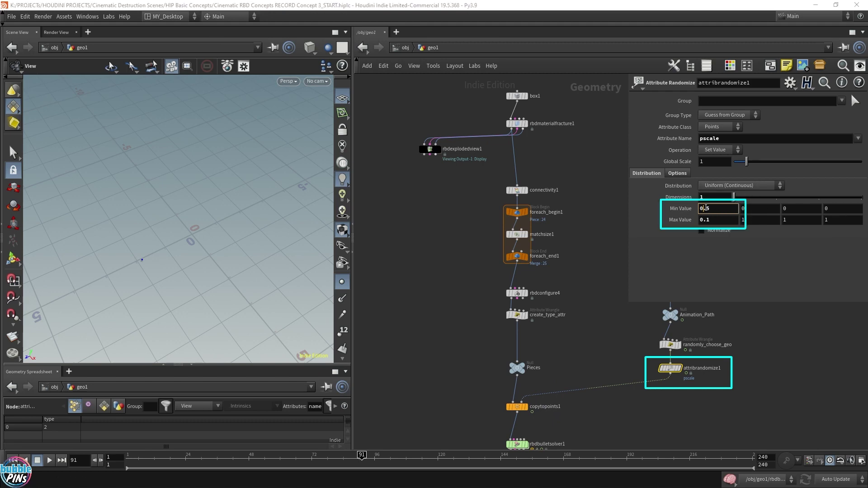
left_click(724, 220)
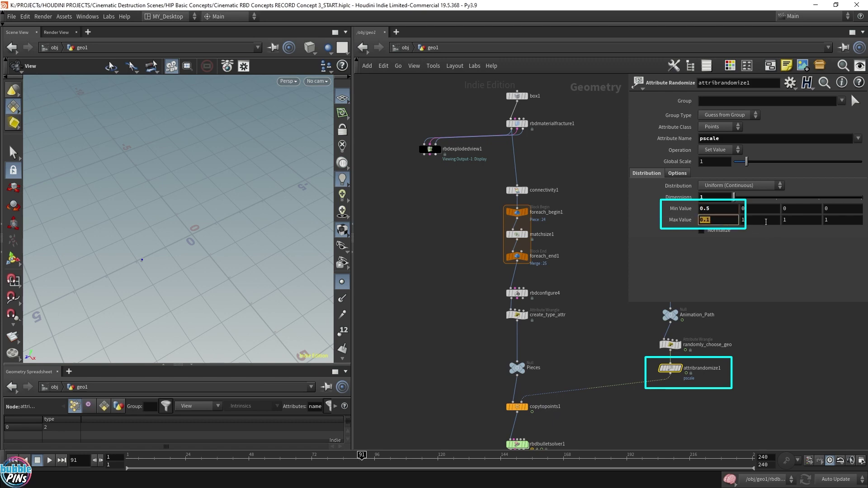
type("1")
key("Return")
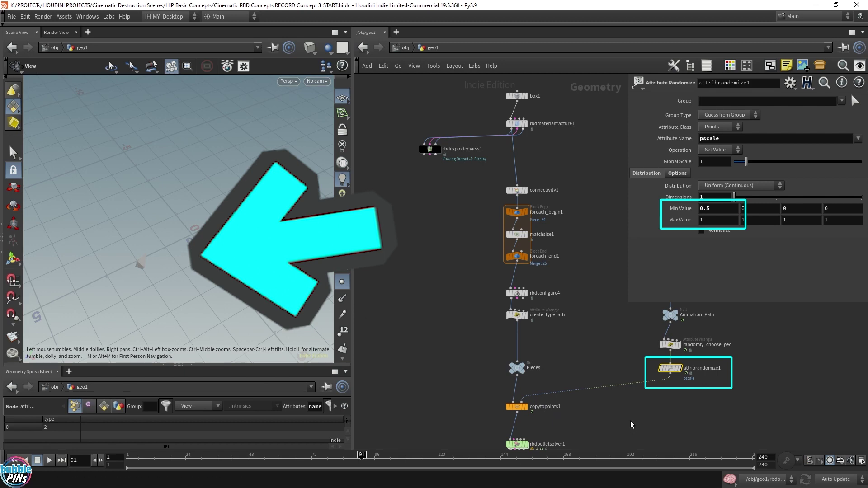
- Replay the animation from the first frame to check the rescaled pieces, returning to frame 1
key("ctrl+Up")
key("Up")
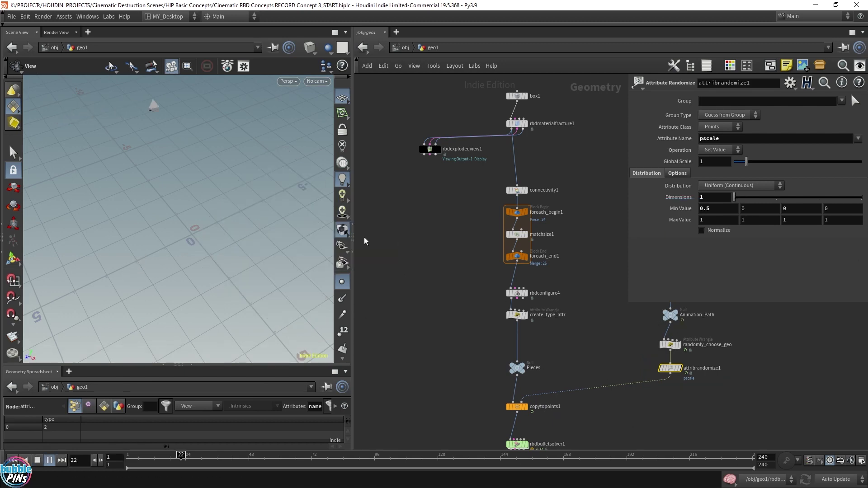
key("ctrl+Up")
- Narrow the parameter pane, show curve1 as a template in the viewport and replay the pieces along it
left_click_drag(630, 301, 718, 281)
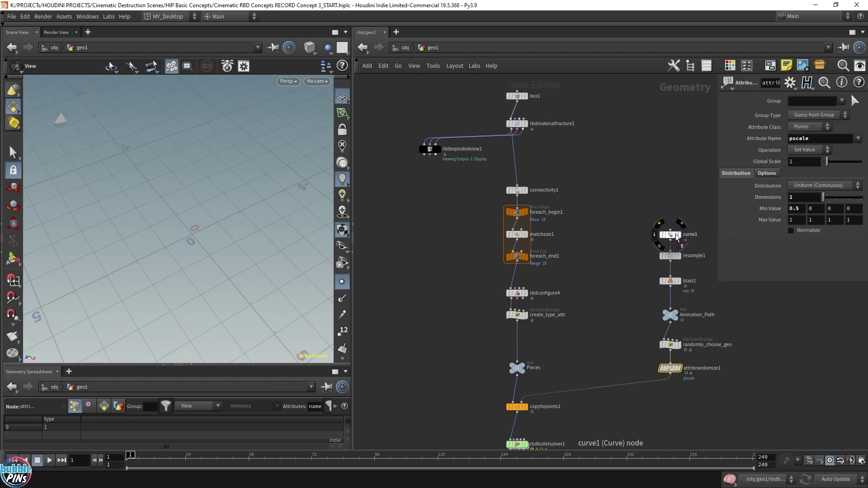
left_click(677, 234)
key("Up")
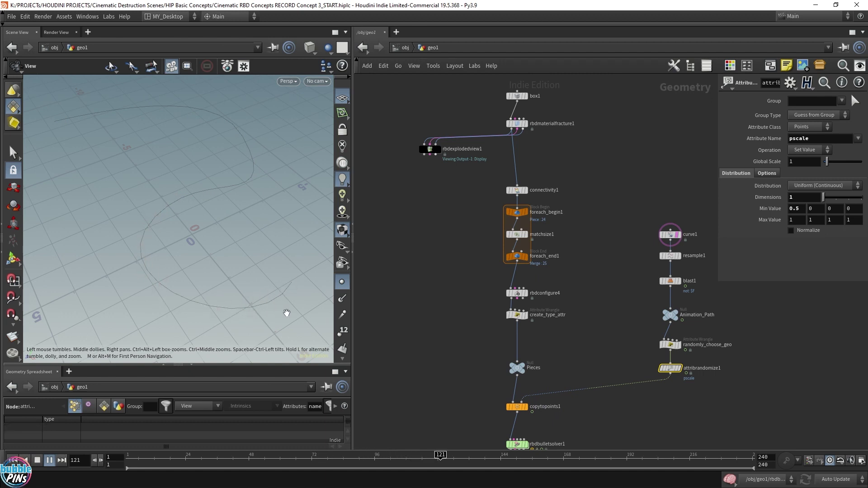
key("ctrl+Up")
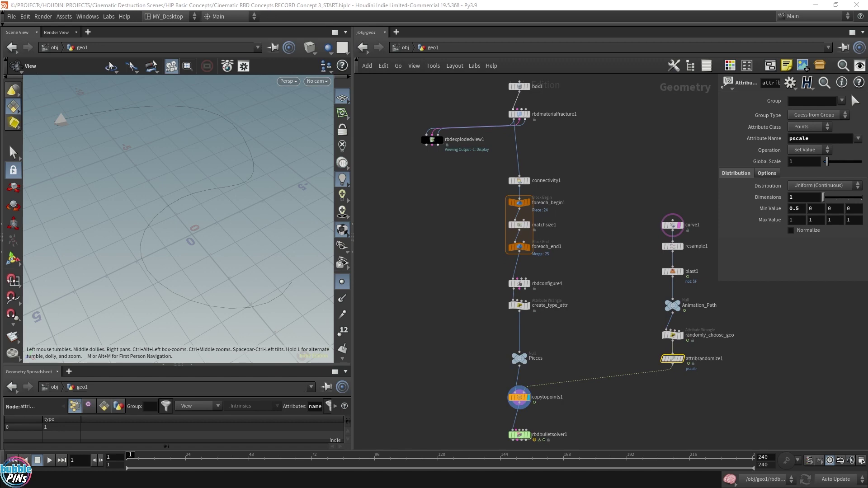
- Display rbdbulletsolver1, run the simulation and examine the scattered fracture pieces up close
left_click(528, 434)
key("Up")
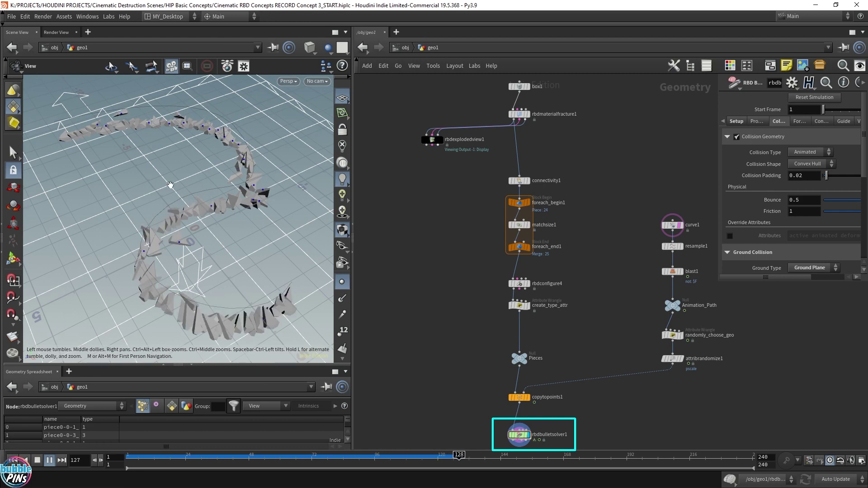
key("Up")
left_click_drag(171, 185, 228, 234)
scroll(160, 233, "up", 4)
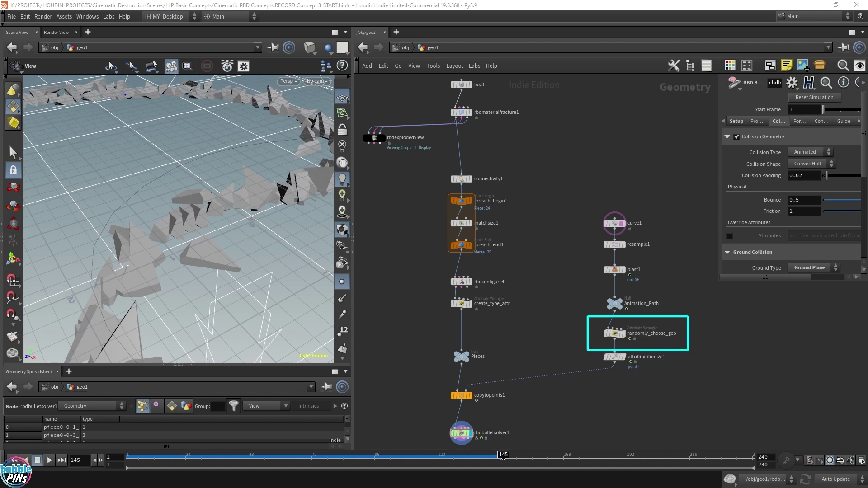
- Examine the randomly_choose_geo code, comparing its hard-coded maximum type value with the rbdmaterialfracture1 setup
left_click(617, 334)
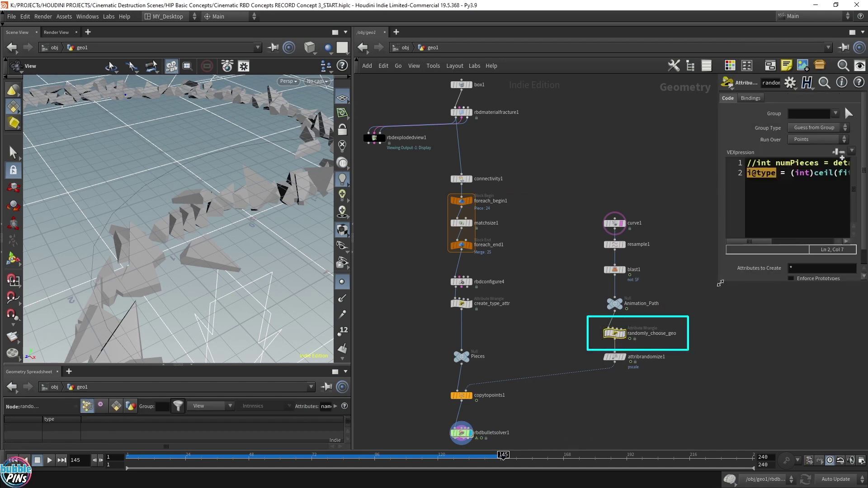
left_click_drag(720, 282, 559, 292)
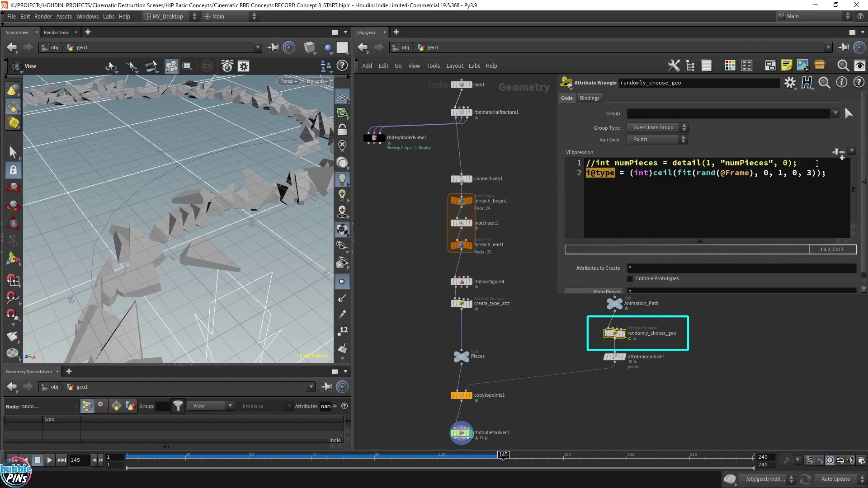
left_click_drag(811, 167, 502, 162)
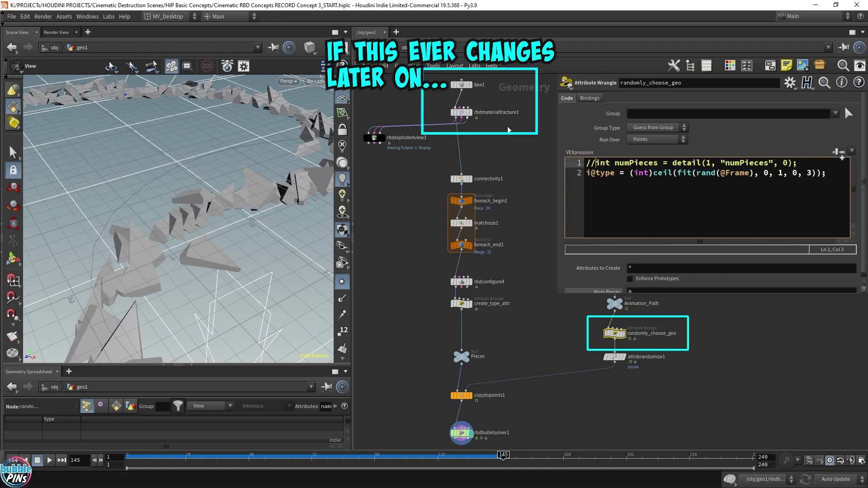
left_click_drag(508, 126, 443, 107)
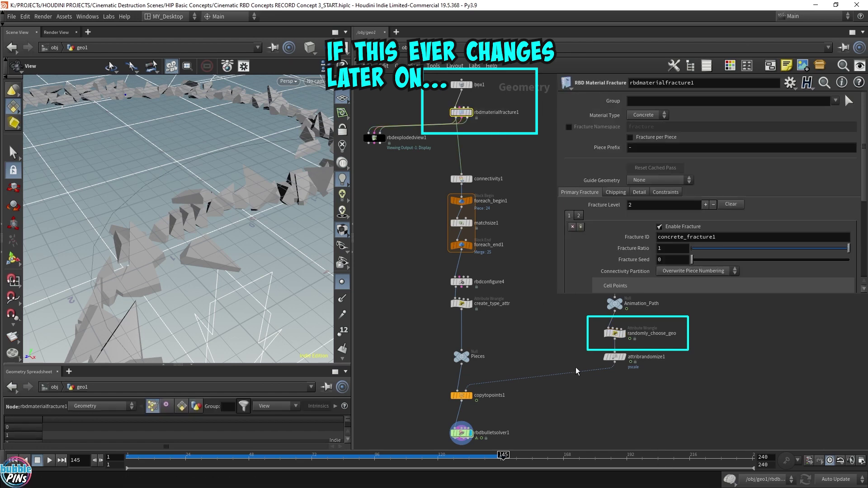
left_click(665, 335)
double_click(809, 173)
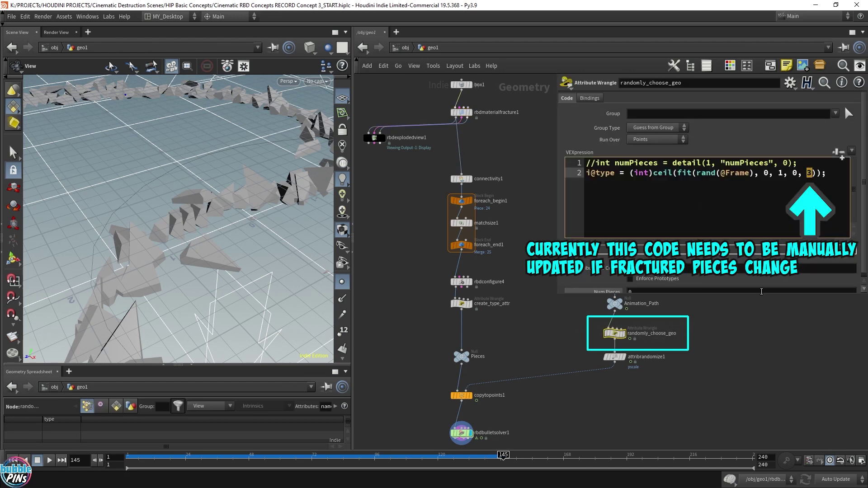
- Hide the parameter pane, display Pieces and enlarge the geometry spreadsheet to review the type values through the last piece
left_click_drag(559, 294, 681, 282)
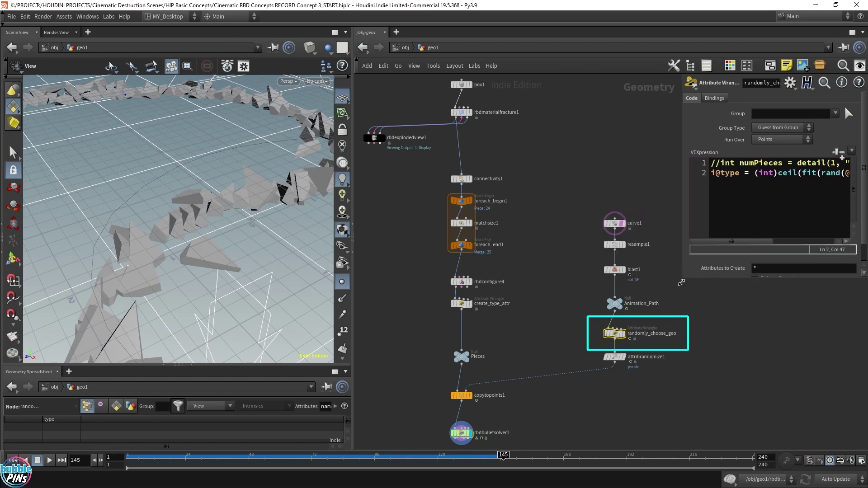
key("p")
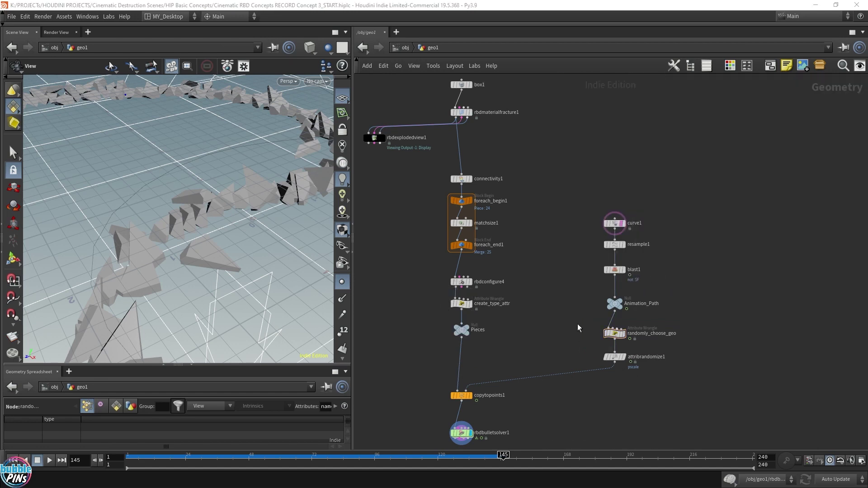
left_click(466, 330)
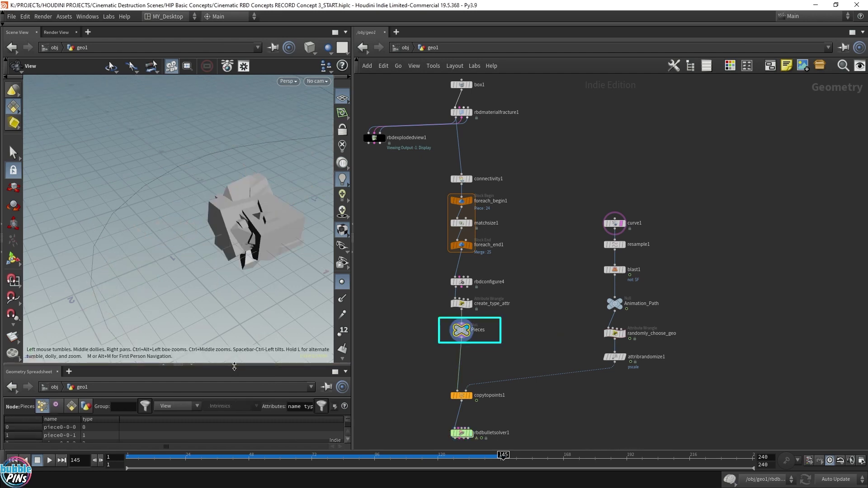
left_click_drag(234, 366, 234, 275)
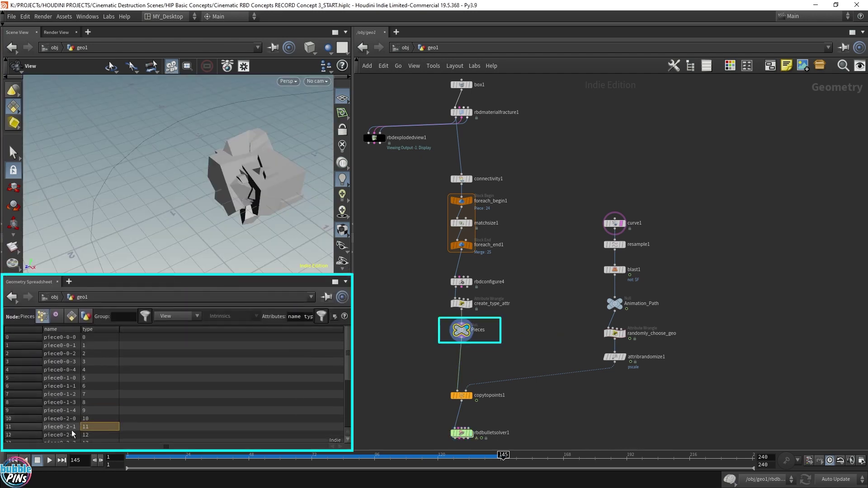
scroll(348, 393, "down", 3)
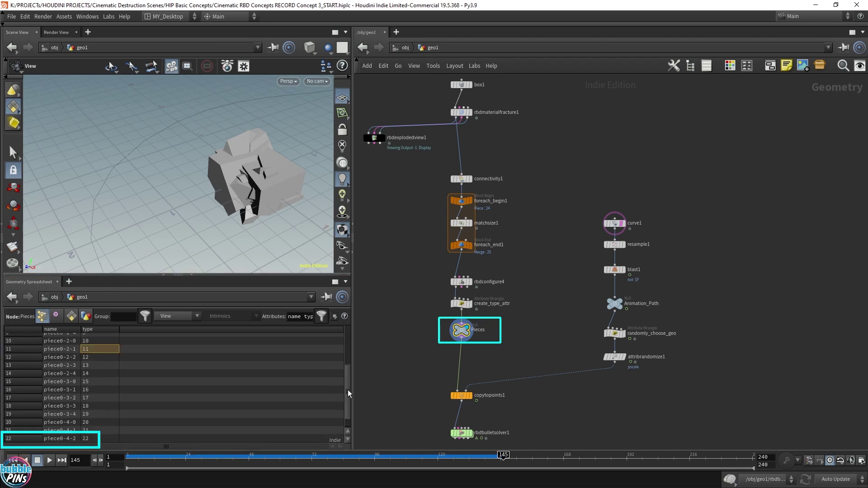
scroll(348, 394, "down", 1)
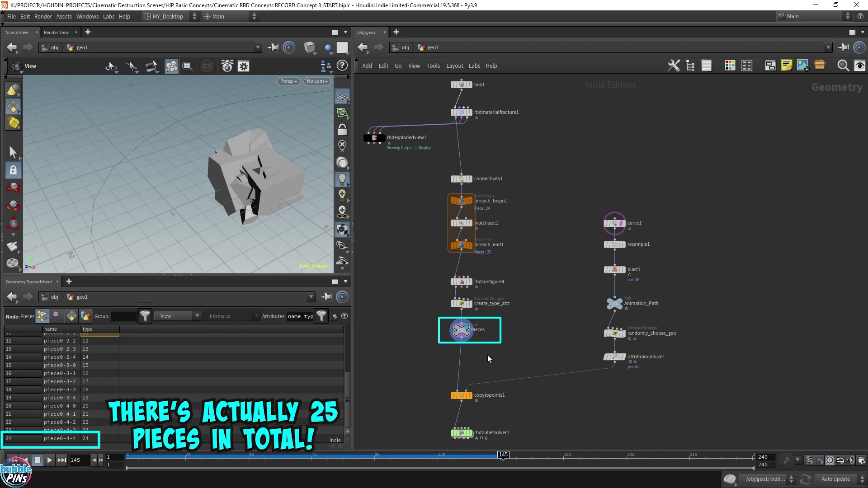
- Add an Attribute Wrangle as a side branch from the output of Pieces
left_click(461, 340)
key("Tab")
type("aw")
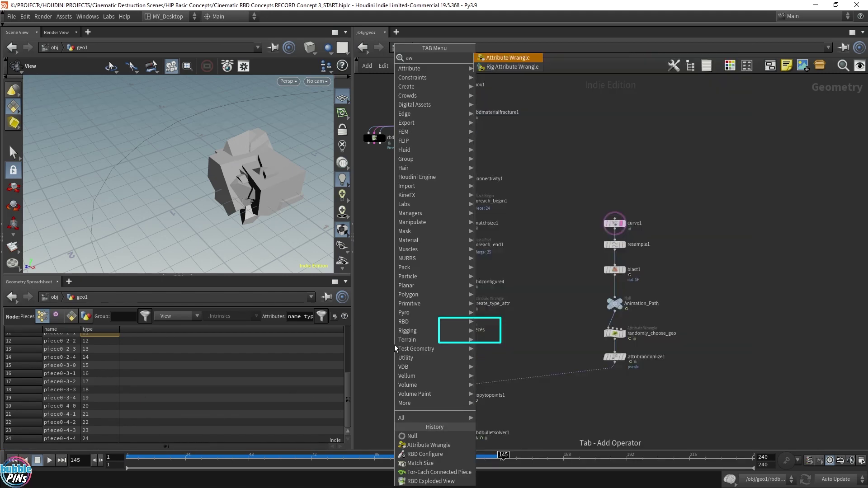
key("Return")
left_click(394, 348)
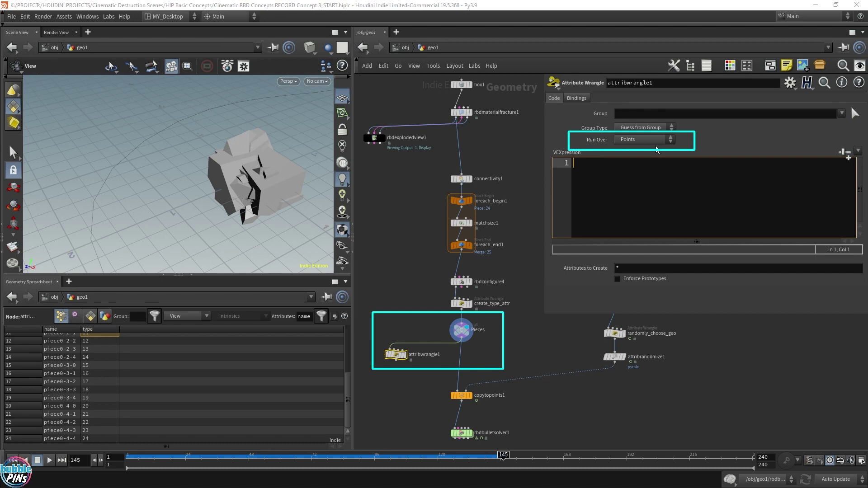
- Set the new wrangle to run over Detail (only once) and activate its VEXpression editor
left_click(642, 140)
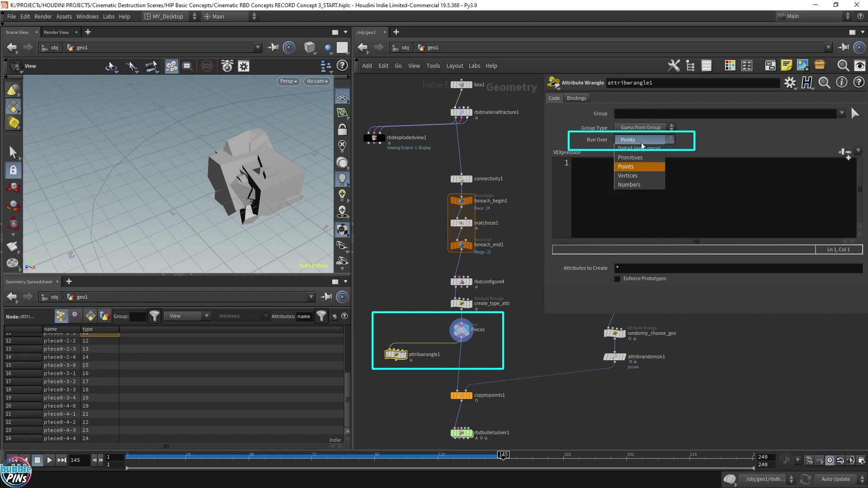
left_click(640, 150)
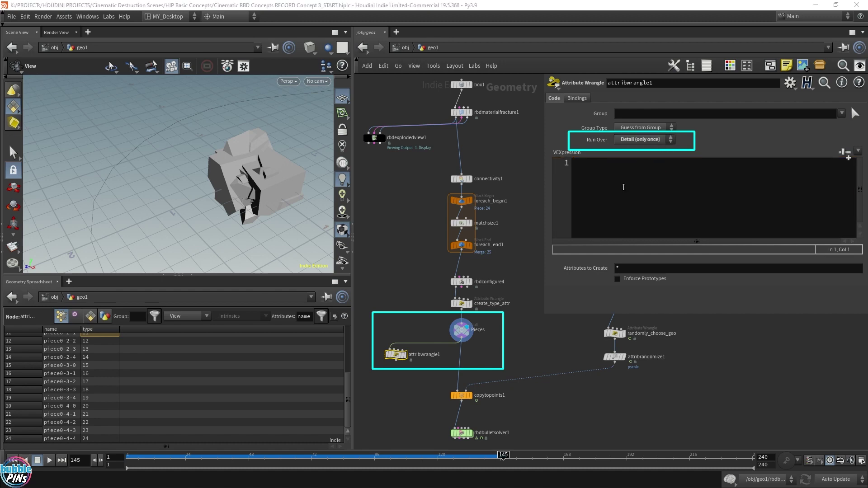
left_click(645, 198)
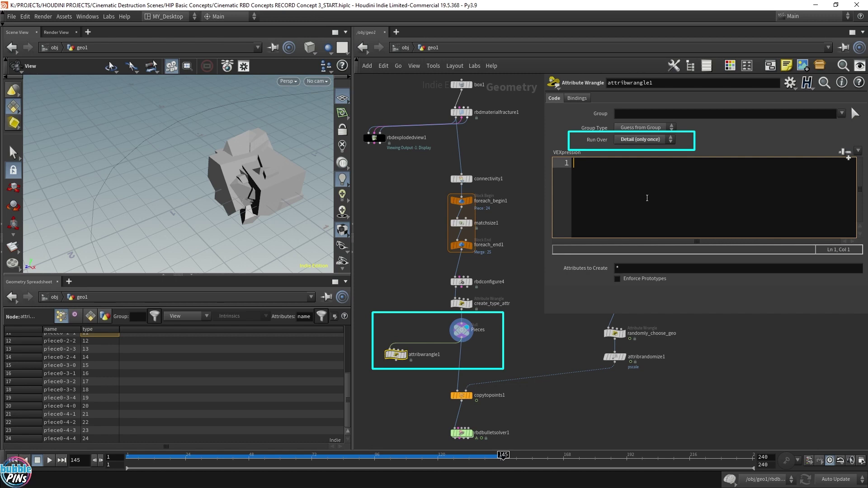
- Write the wrangle expression i@numPieces = npoints(0); to store the total point count as a detail attribute
type("npoints(")
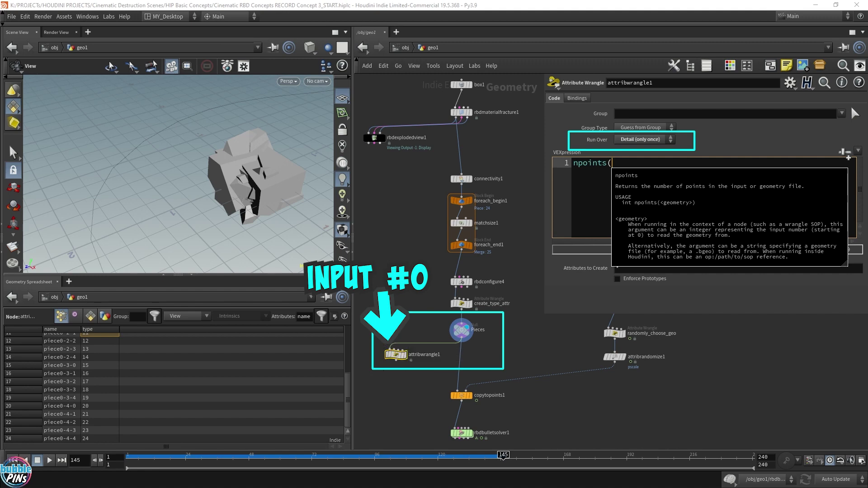
type("0);")
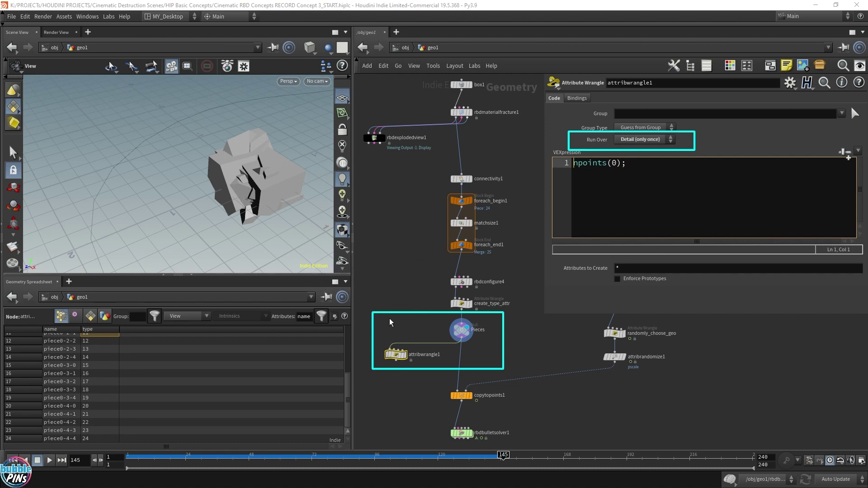
key("Left")
type("i@numPieces")
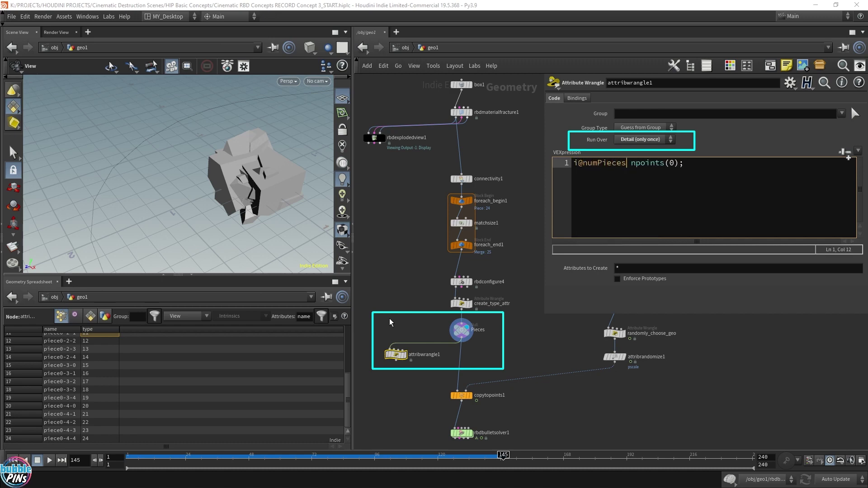
type(" =")
left_click(695, 187)
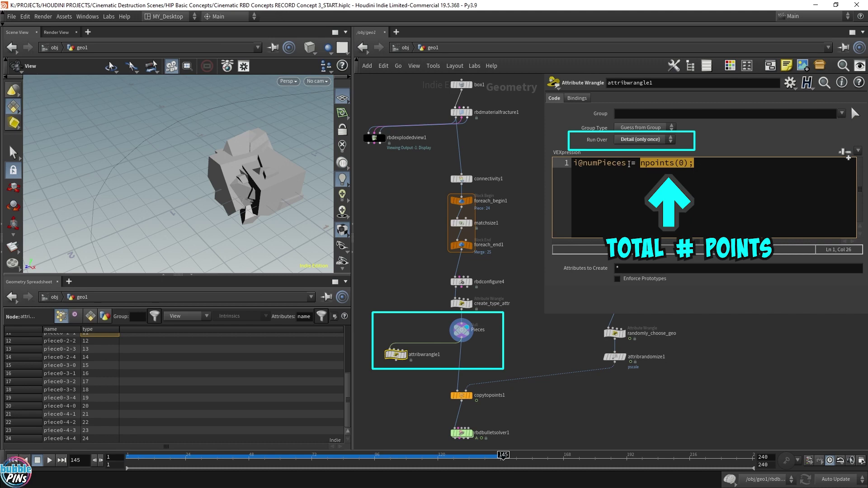
- Display the wrangle, rename it numPieces_attr, and list its detail attributes unfiltered in the geometry spreadsheet
left_click_drag(626, 164, 572, 164)
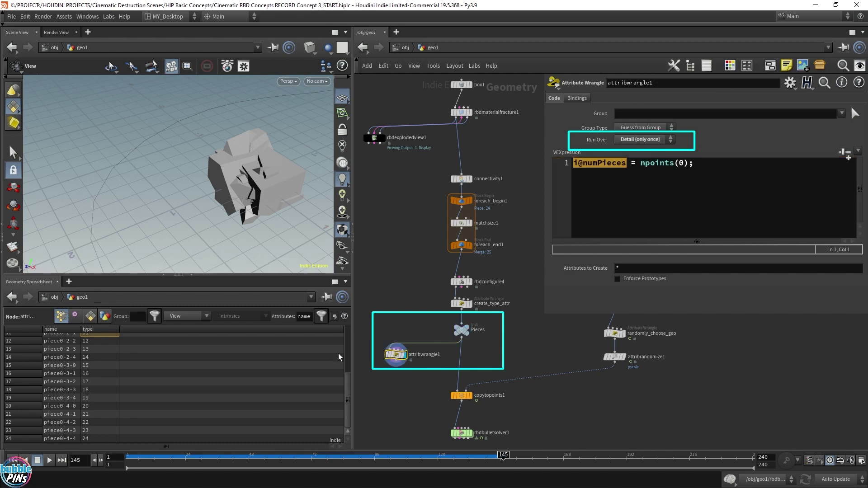
left_click(105, 317)
left_click(322, 315)
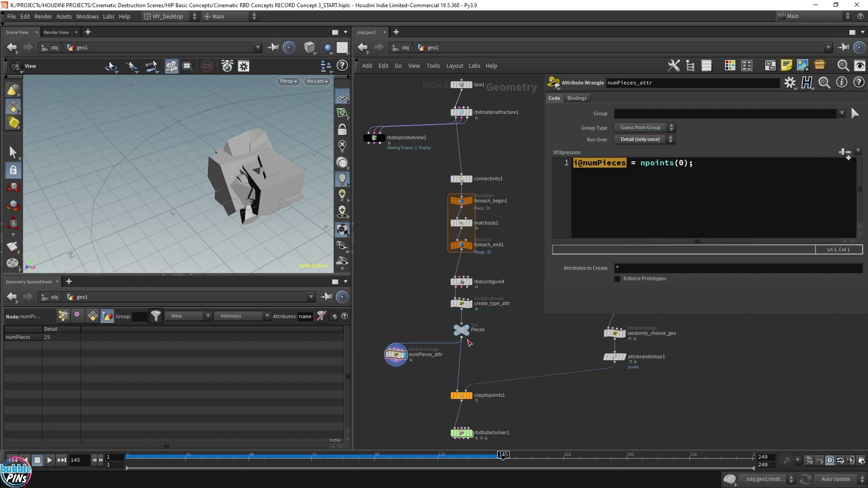
- Add an Attribute Promote node as another side branch from the output of Pieces
left_click(462, 340)
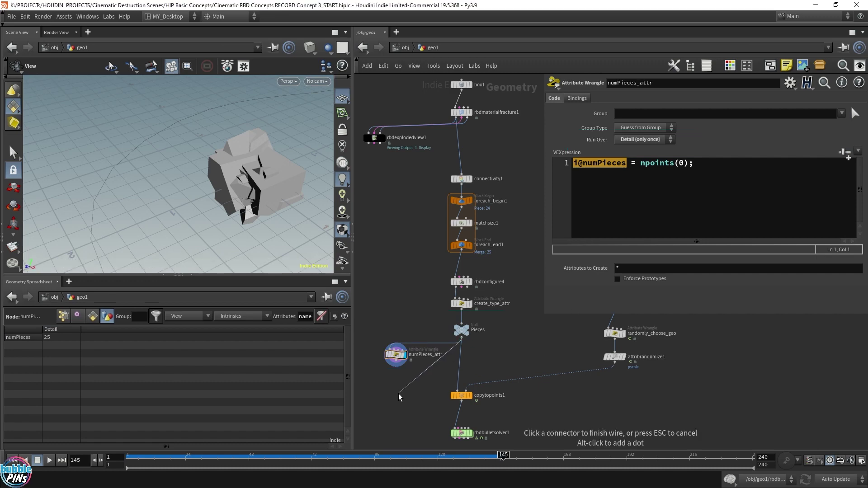
key("Tab")
type("attr")
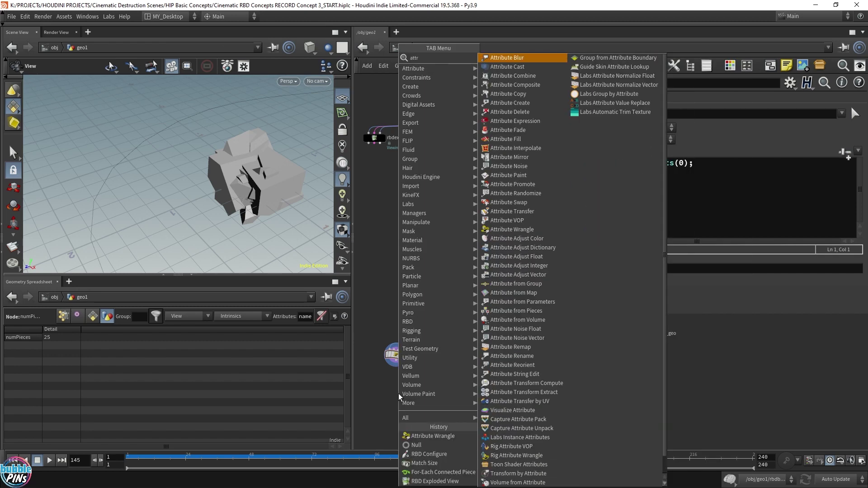
type("pro")
key("Return")
middle_click_drag(517, 351, 518, 351)
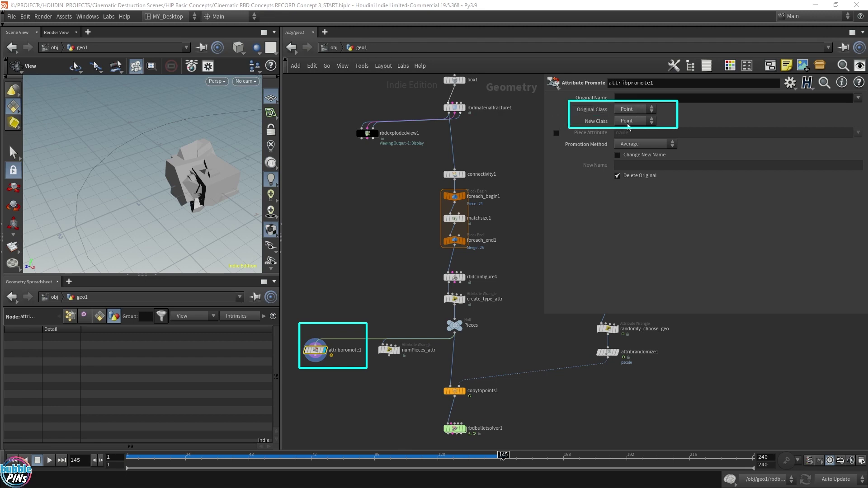
- Promote the type attribute from Point to Detail using the Maximum promotion method
left_click(629, 122)
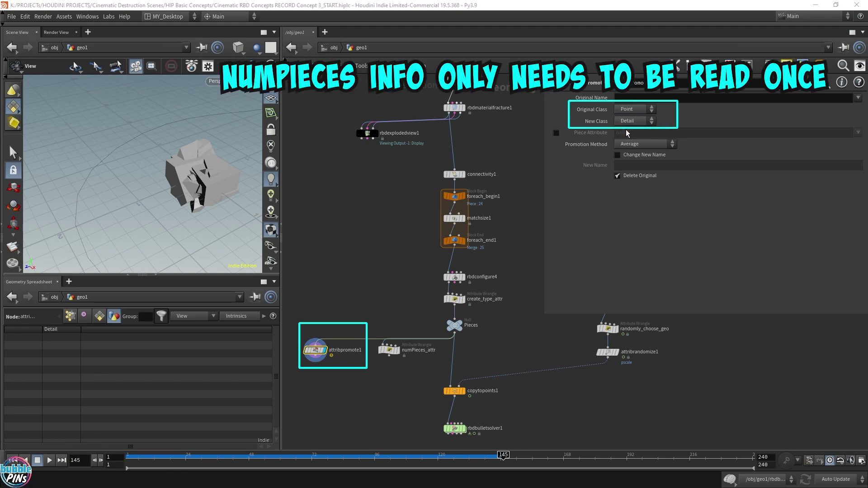
left_click(626, 130)
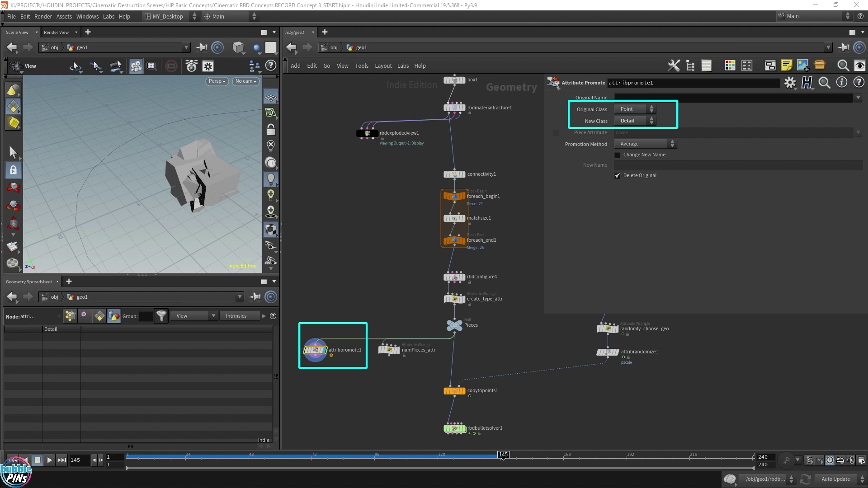
left_click(857, 98)
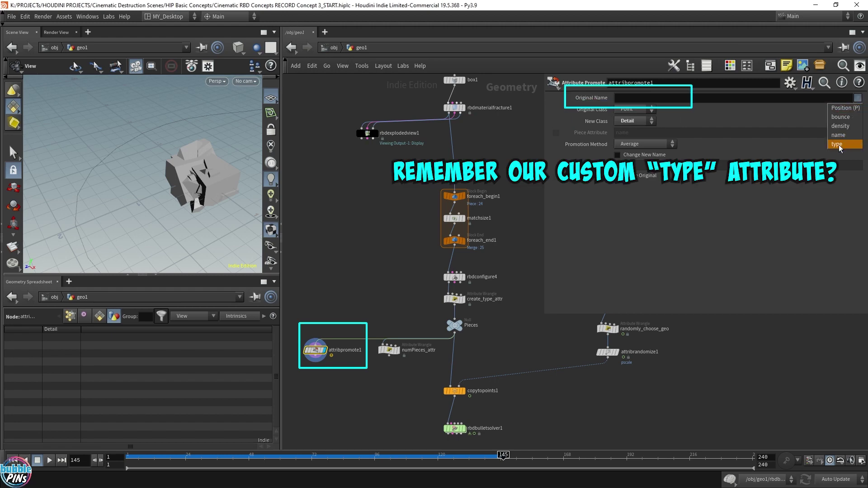
left_click(839, 145)
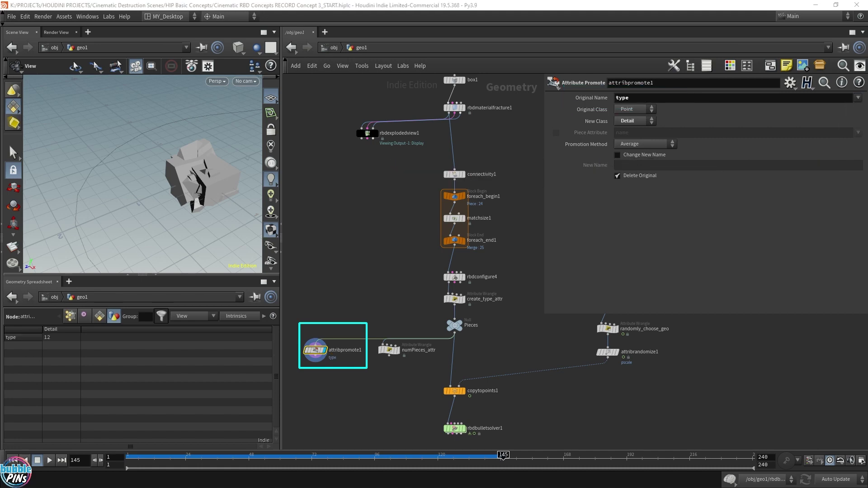
left_click(629, 144)
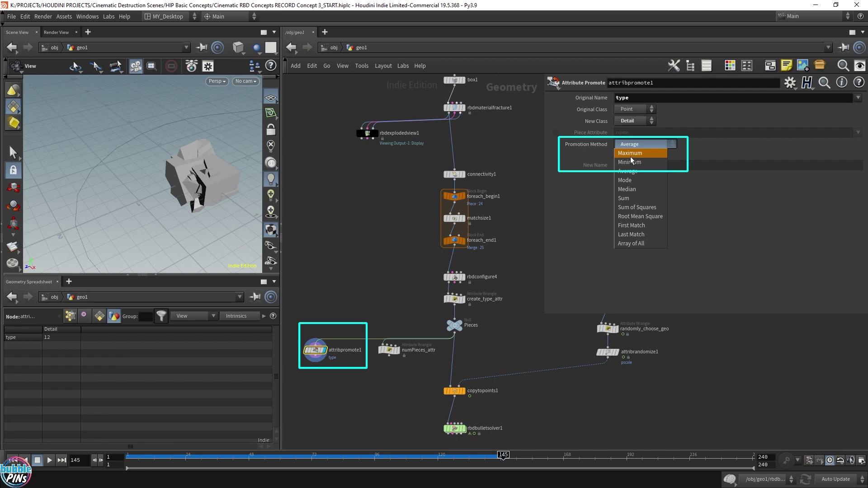
left_click(630, 155)
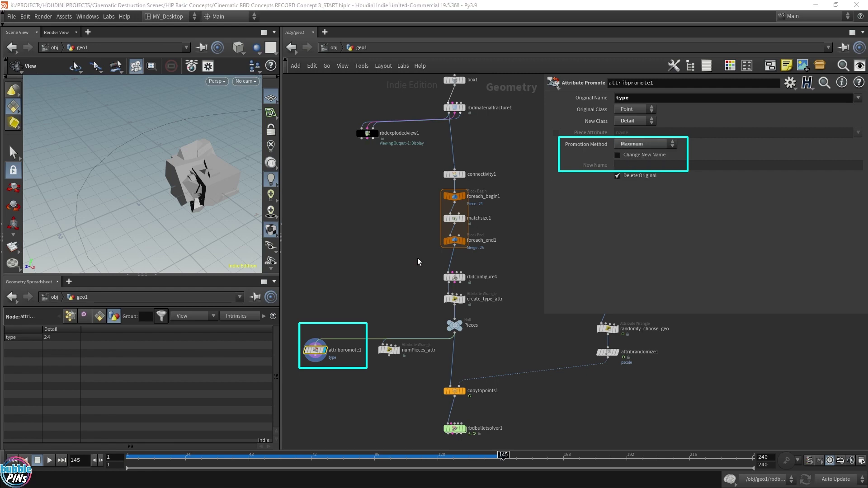
- Switch the geometry spreadsheet to point attributes and set its attribute filter to type
left_click(70, 318)
scroll(228, 314, "down", 2)
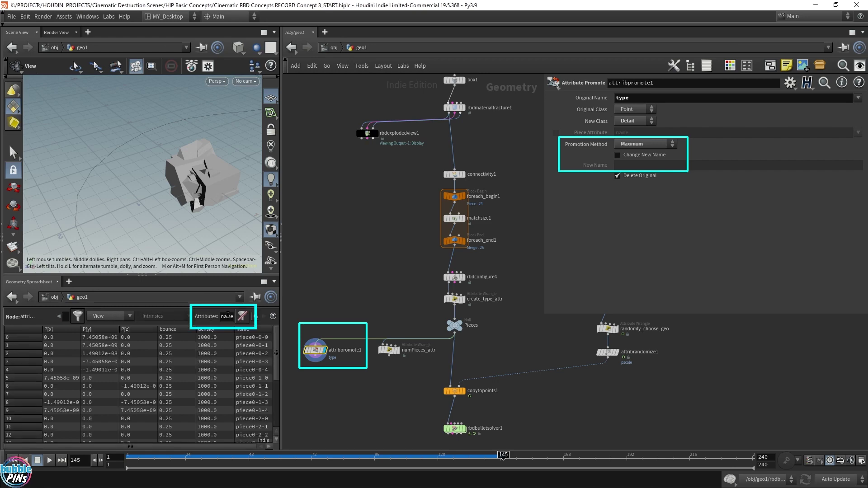
left_click(243, 317)
double_click(226, 316)
type("type")
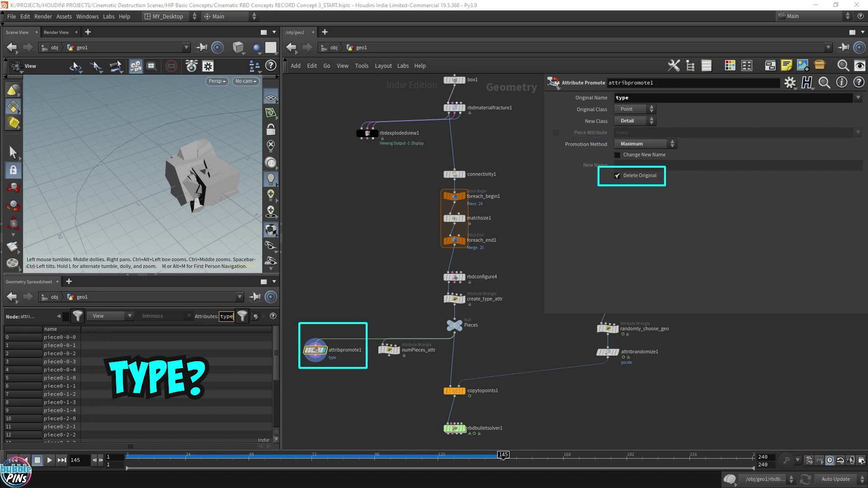
- Turn off Delete Original on attribpromote1 and give the promoted attribute the new name numPieces
left_click(617, 176)
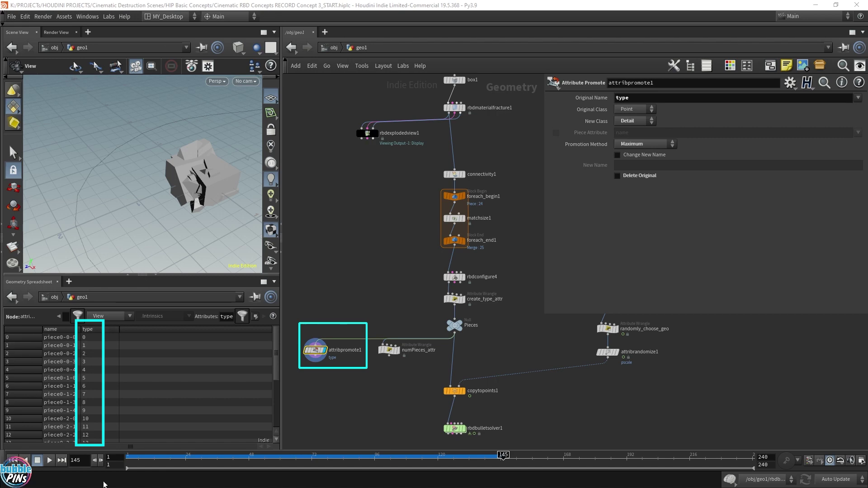
left_click_drag(277, 351, 276, 401)
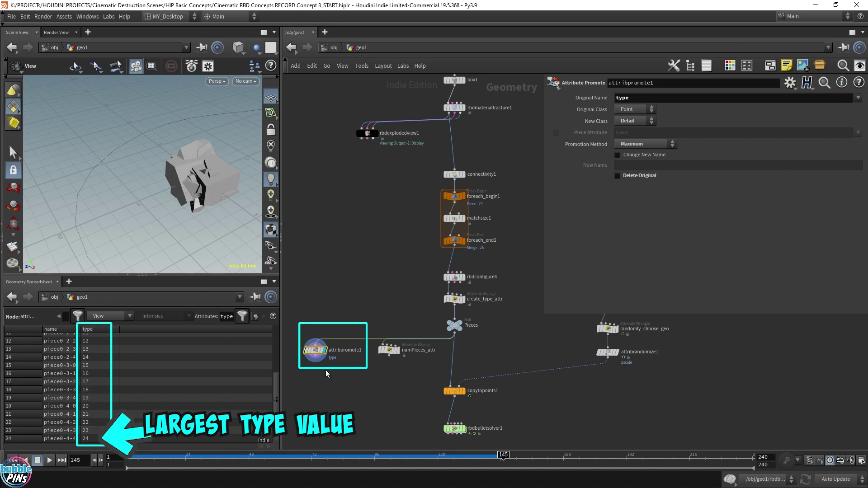
left_click(617, 154)
left_click(638, 165)
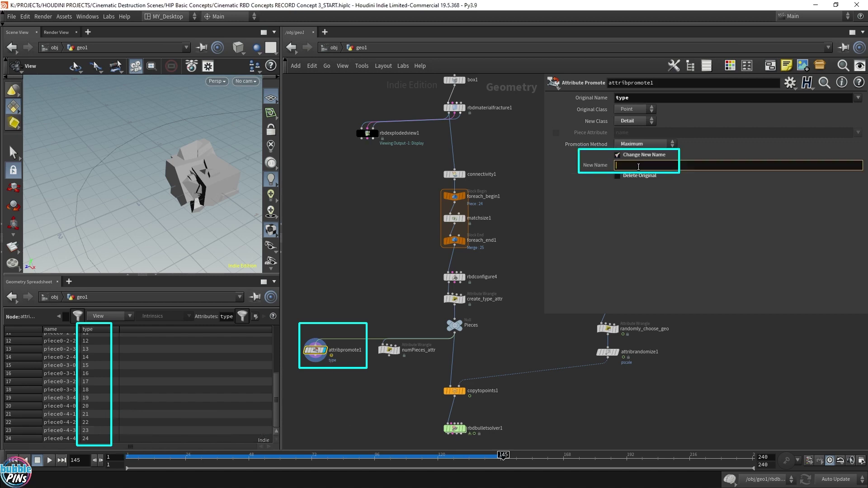
type("numPieces")
key("Return")
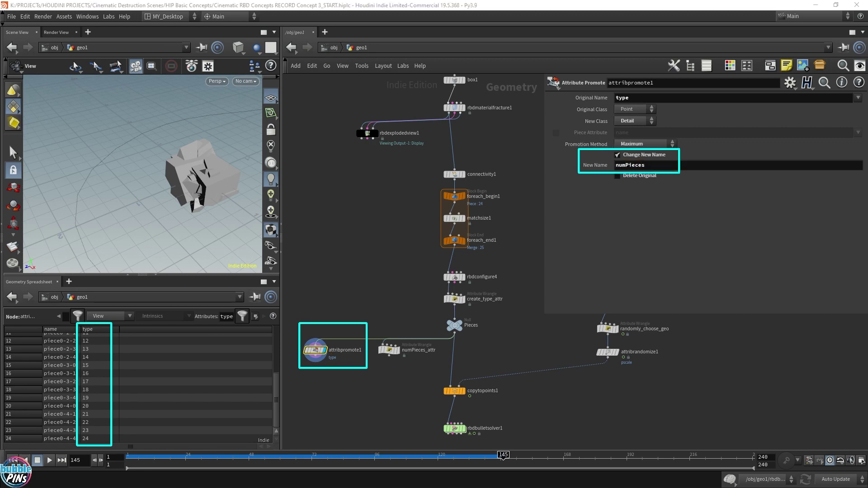
- Remove the spreadsheet's attribute filter and show the detail attributes of attribpromote1
left_click(242, 316)
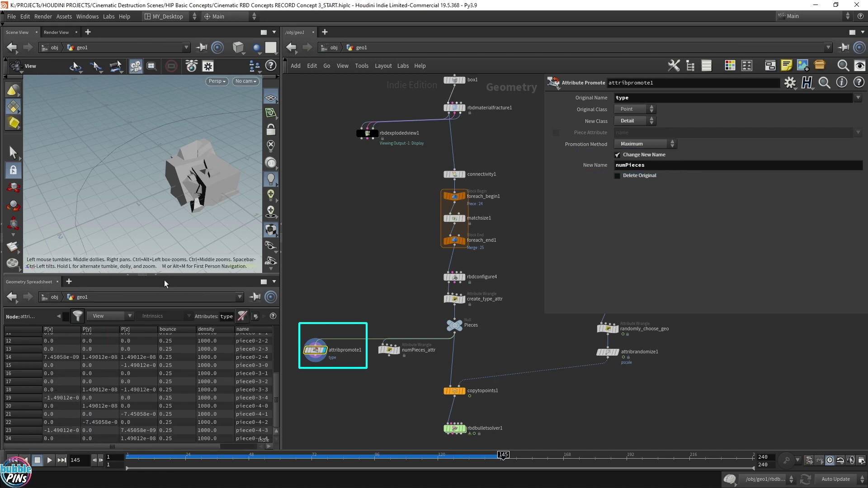
scroll(103, 316, "up", 3)
left_click(112, 317)
left_click(114, 318)
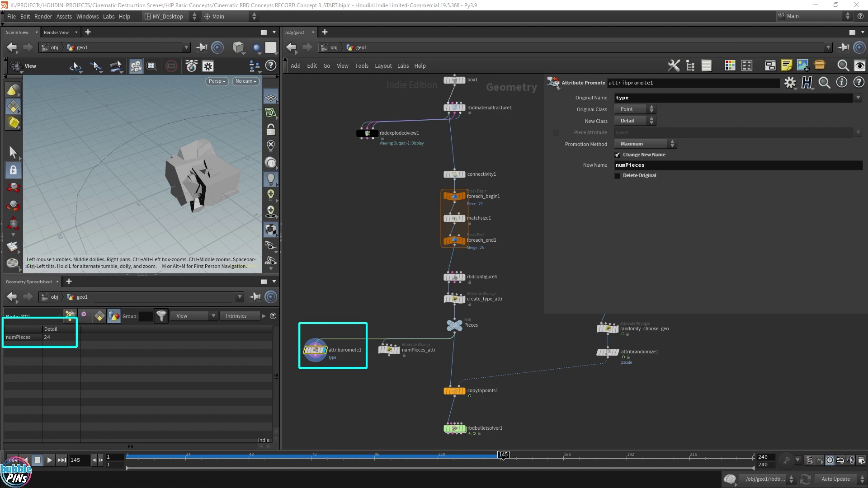
- Add a Null below numPieces_attr and connect it to that wrangle's output
key("Tab")
type("null")
key("Return")
left_click(390, 381)
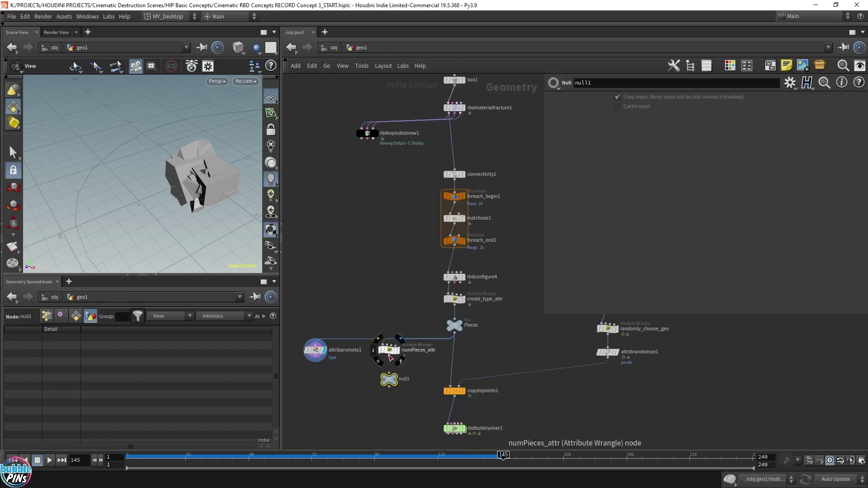
left_click(389, 349)
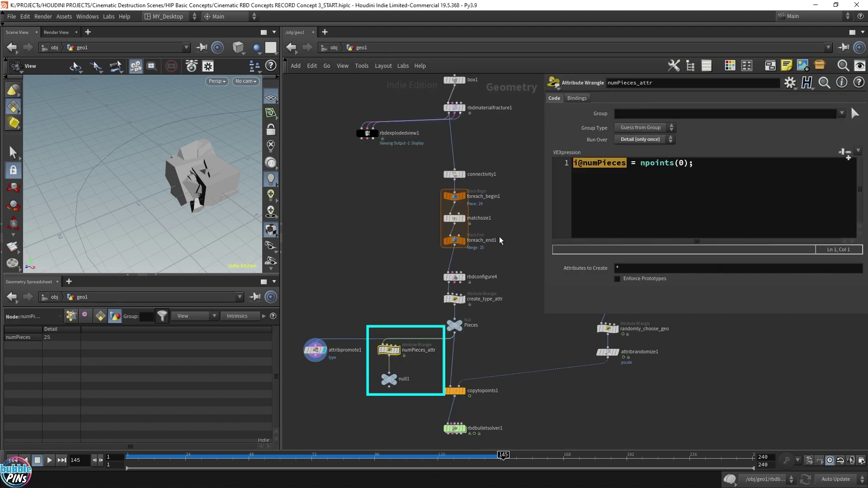
- Rename the new null numPieces and save the scene with this null displayed
double_click(403, 379)
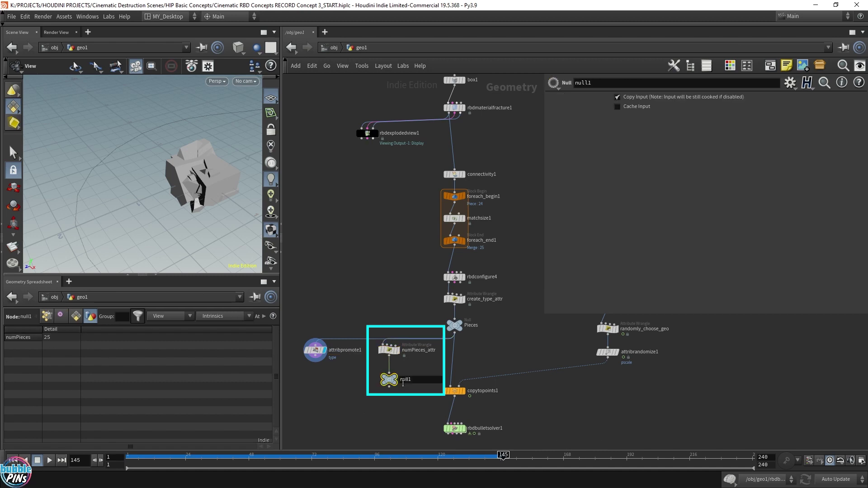
type("numPieces")
key("Return")
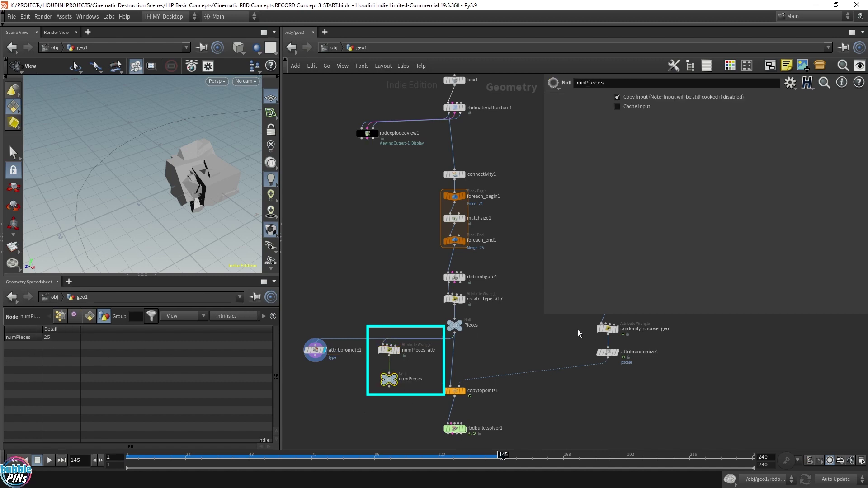
key("ctrl+s")
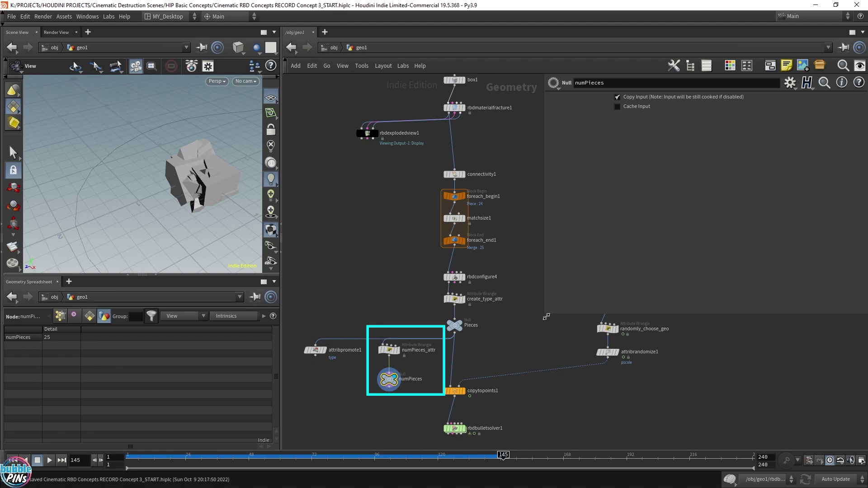
- Narrow the parameter pane, wire the numPieces null into the second input of randomly_choose_geo and show that wrangle's parameters
left_click_drag(546, 317, 654, 297)
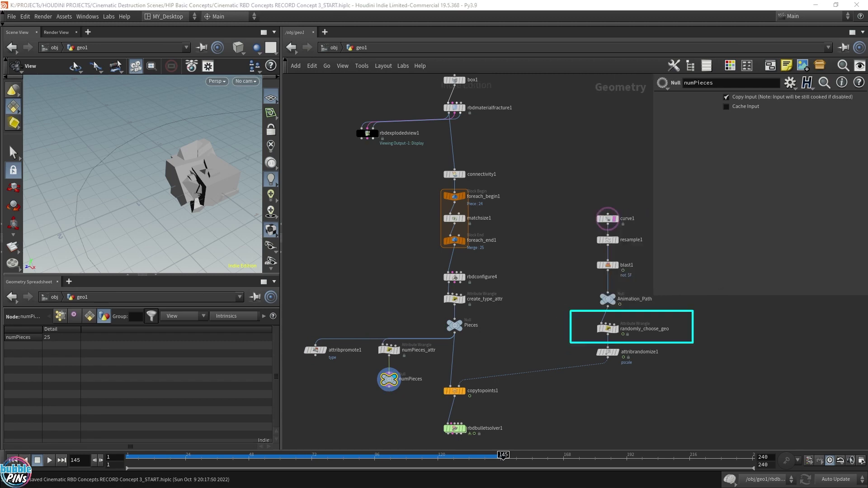
left_click(390, 390)
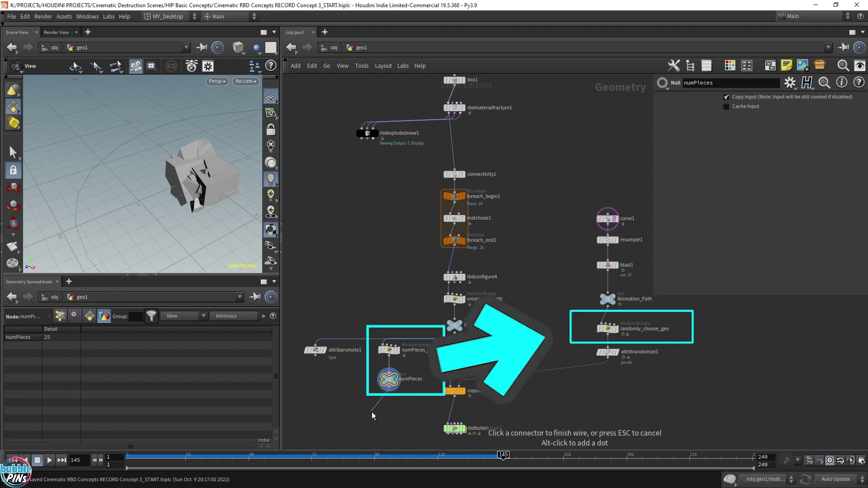
left_click(608, 329)
left_click(608, 328)
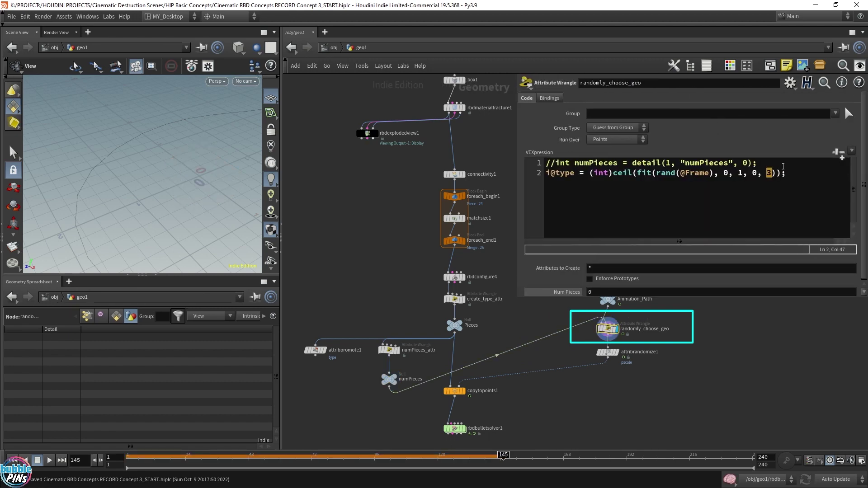
- Uncomment the line int numPieces = detail(1, "numPieces", 0); in randomly_choose_geo and review its variable declaration
key("shift+Home")
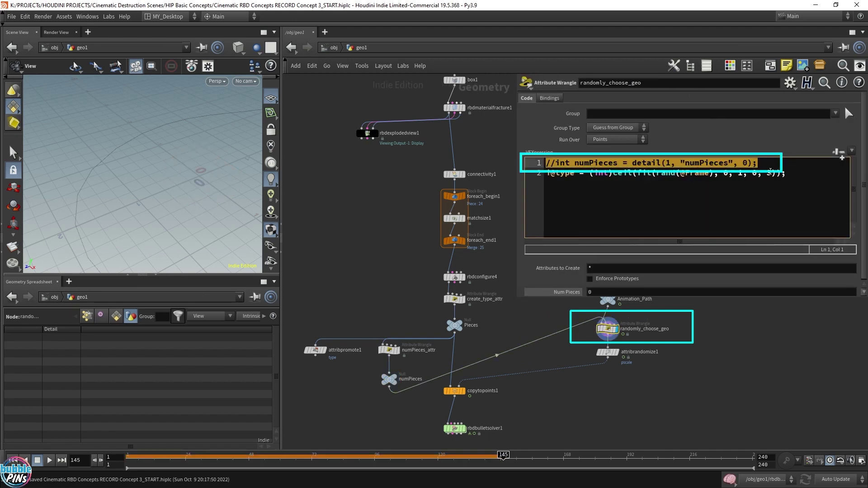
key("Home")
key("Delete")
key("Delete")
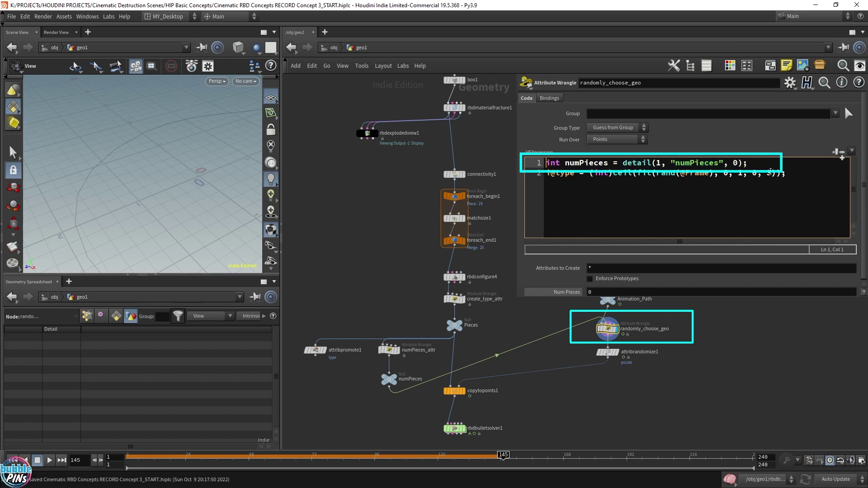
double_click(577, 162)
left_click(584, 174)
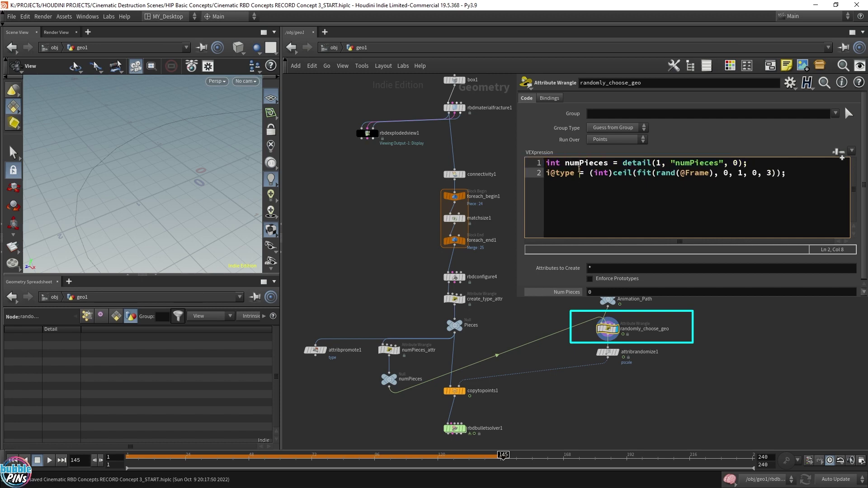
left_click(589, 163)
left_click(609, 162)
key("shift+Home")
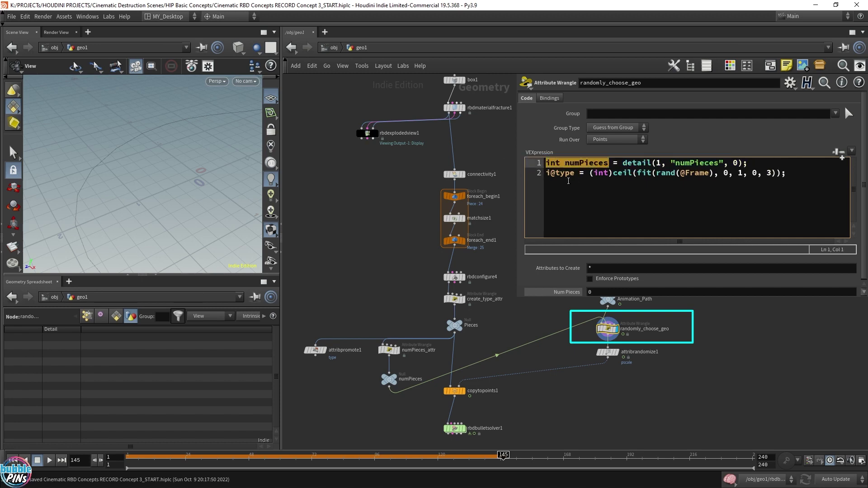
- Examine the numPieces declaration in randomly_choose_geo, including the detail function's input index, attribute name and last argument, alongside the numPieces null
left_click(583, 166)
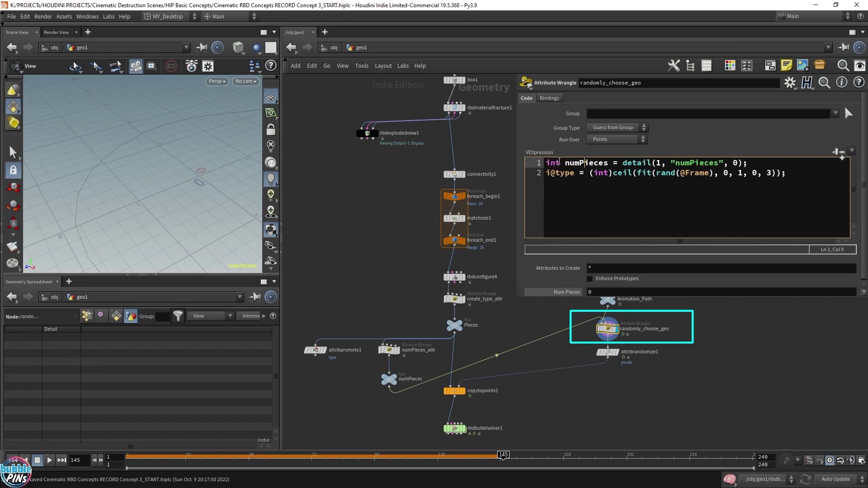
double_click(556, 163)
left_click_drag(625, 163, 659, 164)
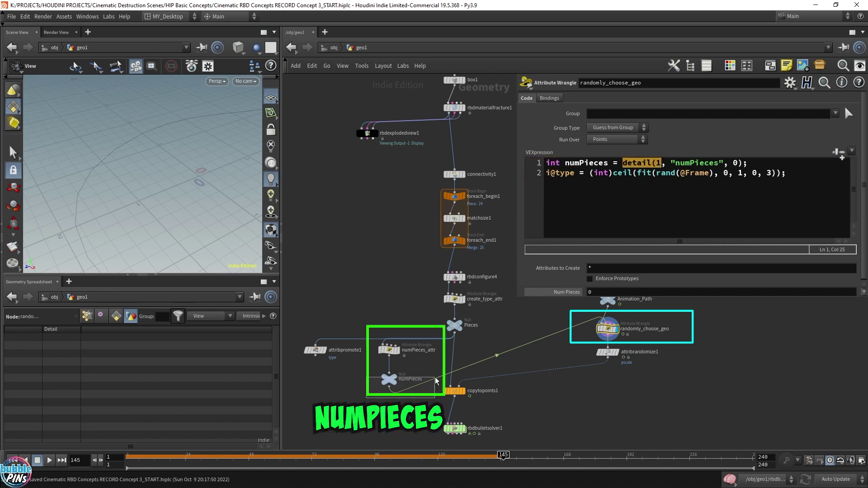
left_click(388, 379)
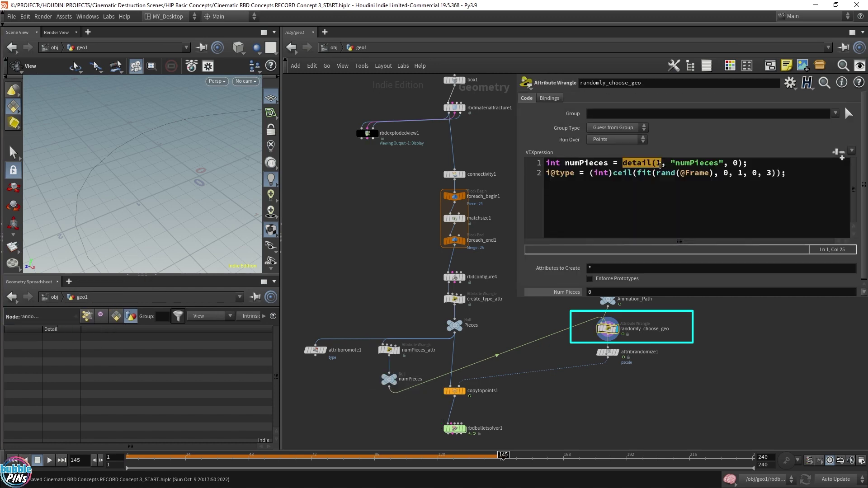
left_click(656, 163)
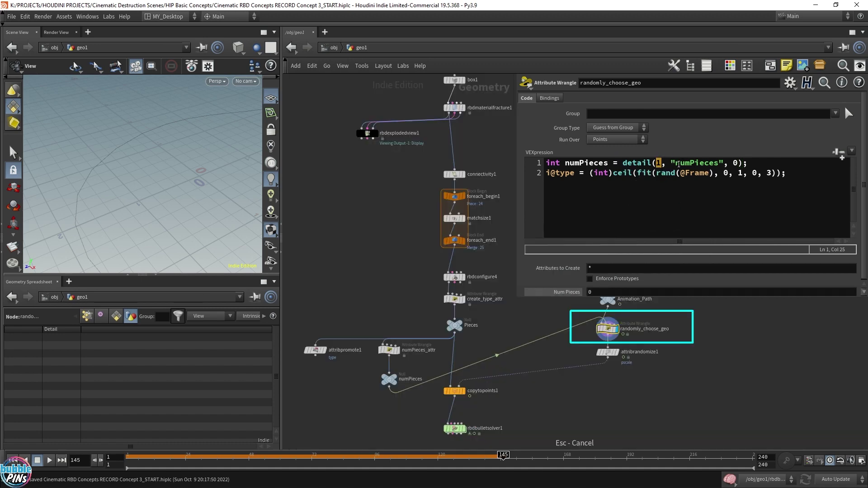
left_click_drag(675, 163, 719, 164)
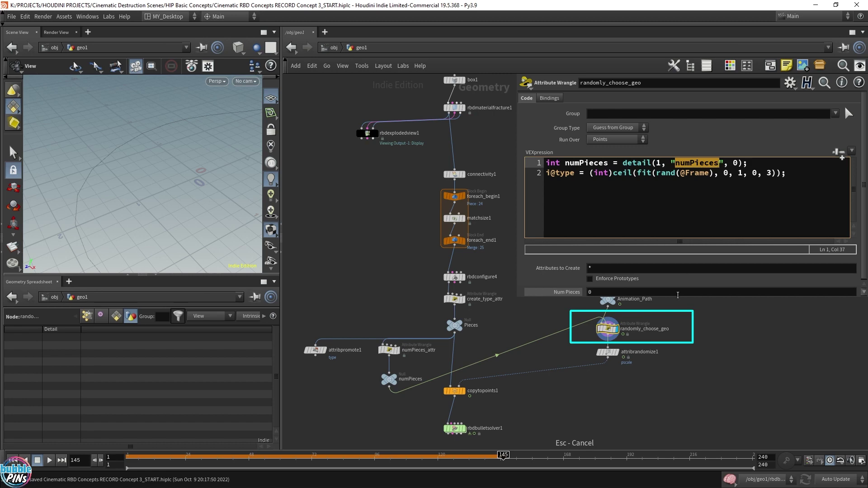
double_click(736, 163)
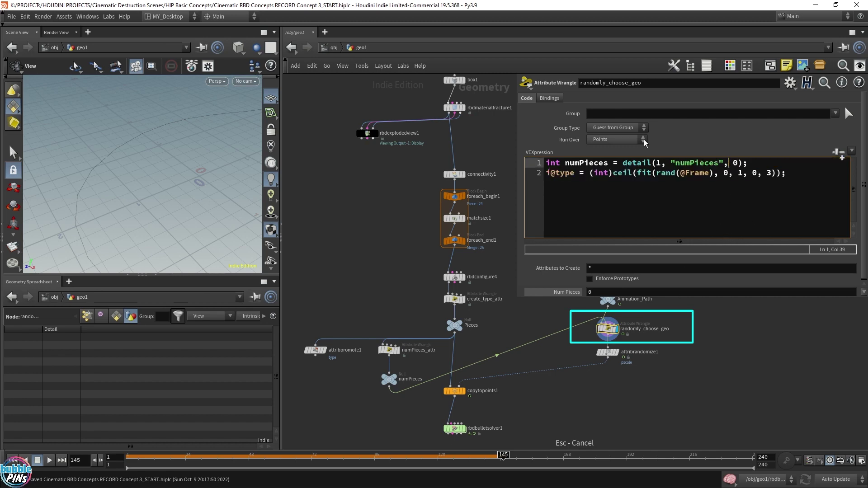
- Remove the trailing 0 argument so the first line reads int numPieces = detail(1, "numPieces");
left_click(657, 163)
key("BackSpace")
key("BackSpace")
key("BackSpace")
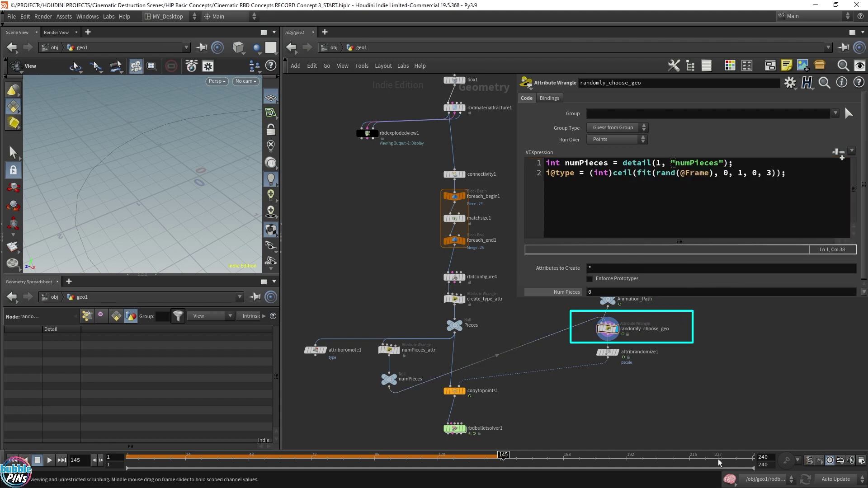
left_click(725, 190)
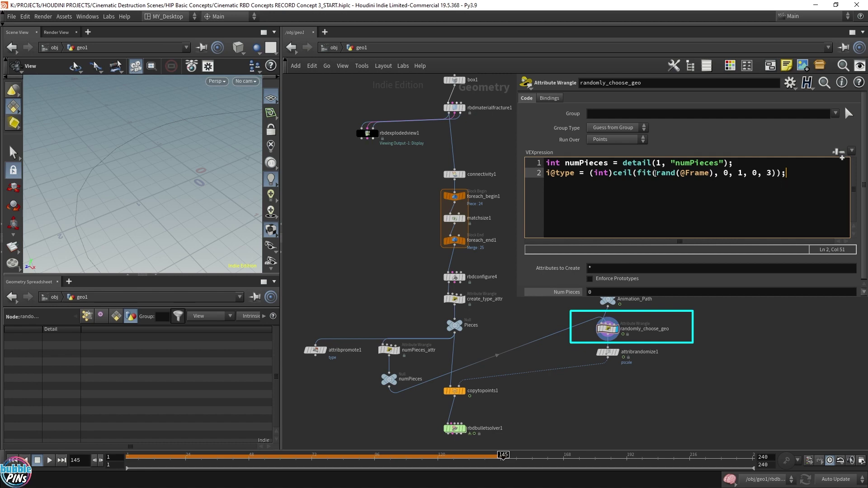
left_click_drag(657, 174, 713, 173)
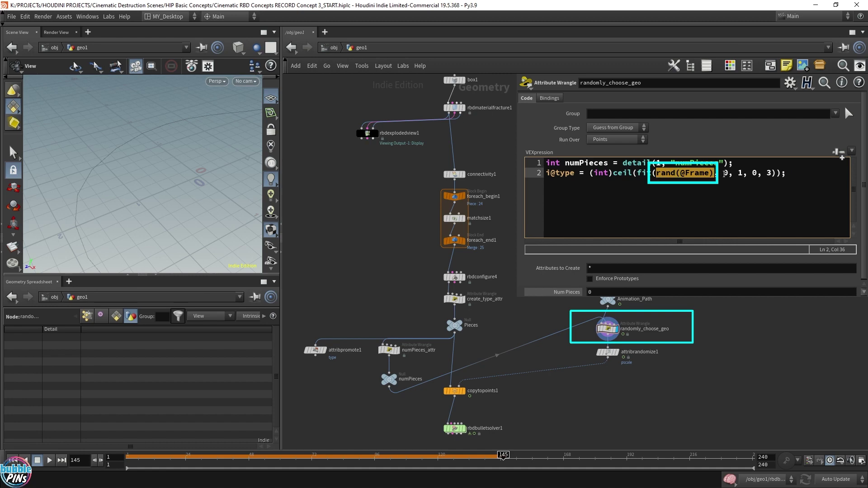
left_click_drag(724, 174, 740, 174)
double_click(643, 174)
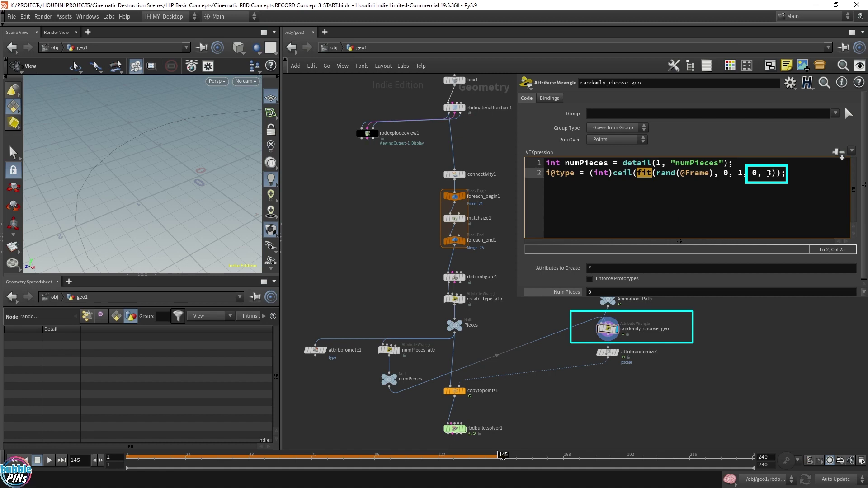
double_click(768, 172)
key("BackSpace")
type("25")
- Replace the hard-coded 25 in the fit function with the numPieces variable and hide the parameter pane
left_click_drag(734, 164, 537, 167)
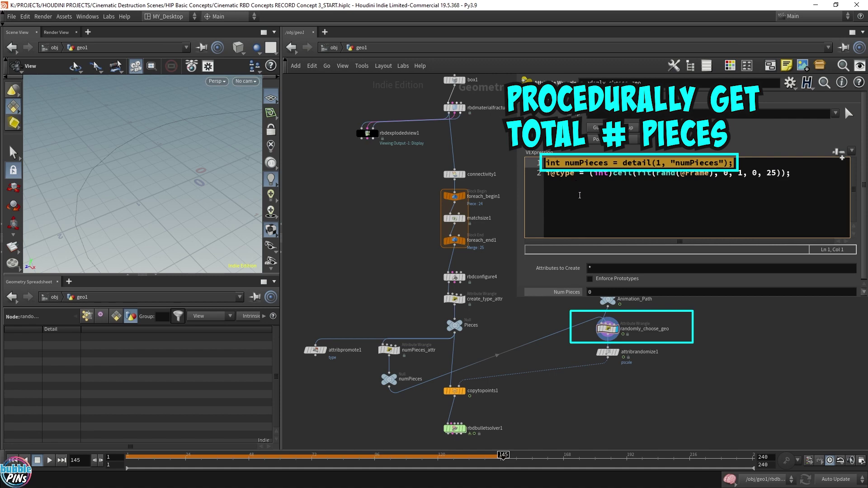
double_click(581, 162)
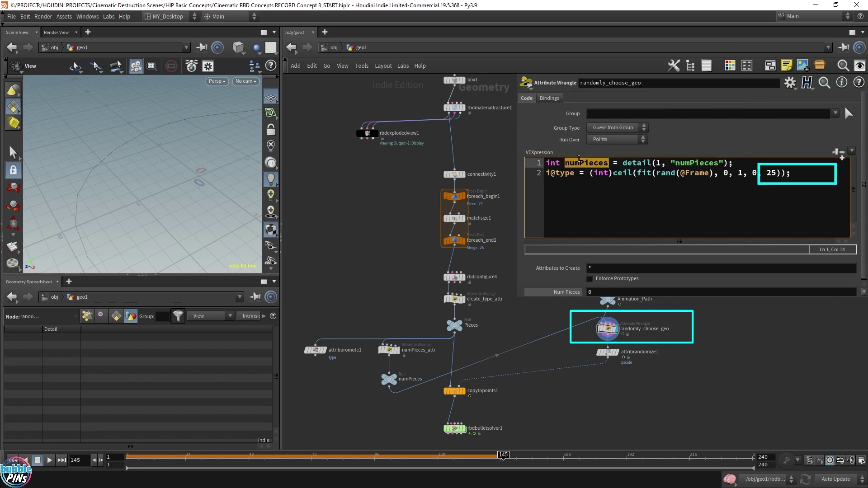
double_click(769, 175)
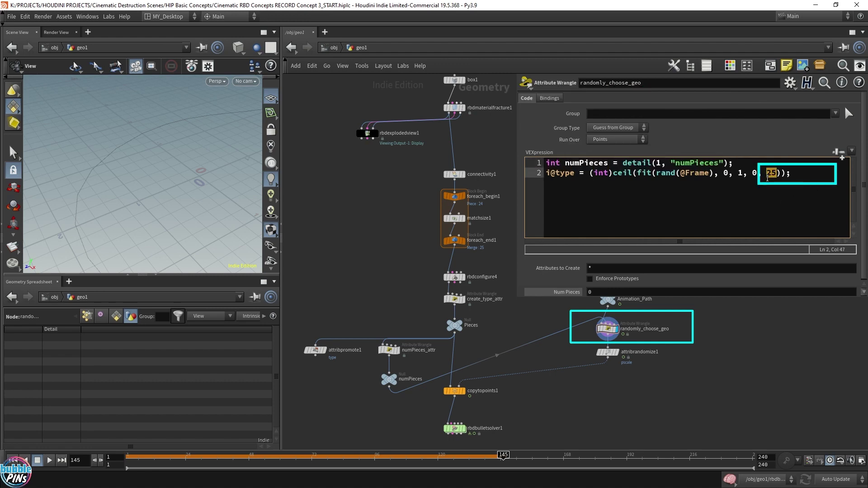
double_click(567, 162)
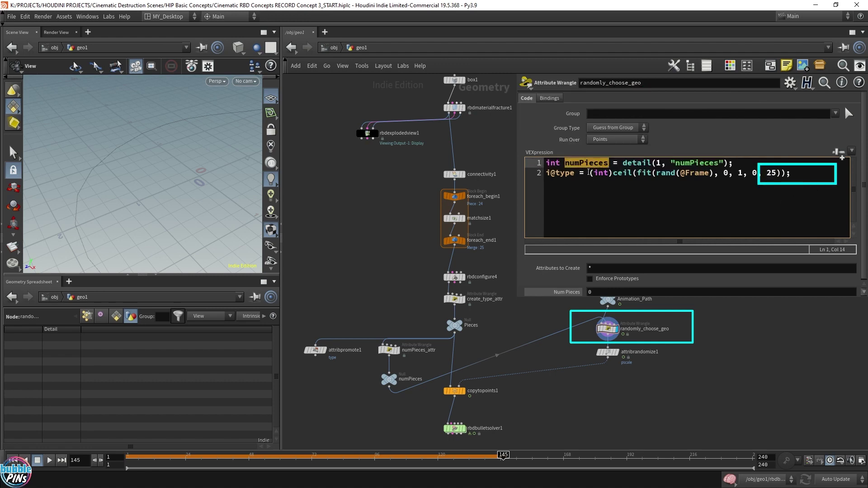
key("ctrl+c")
double_click(771, 172)
key("ctrl+v")
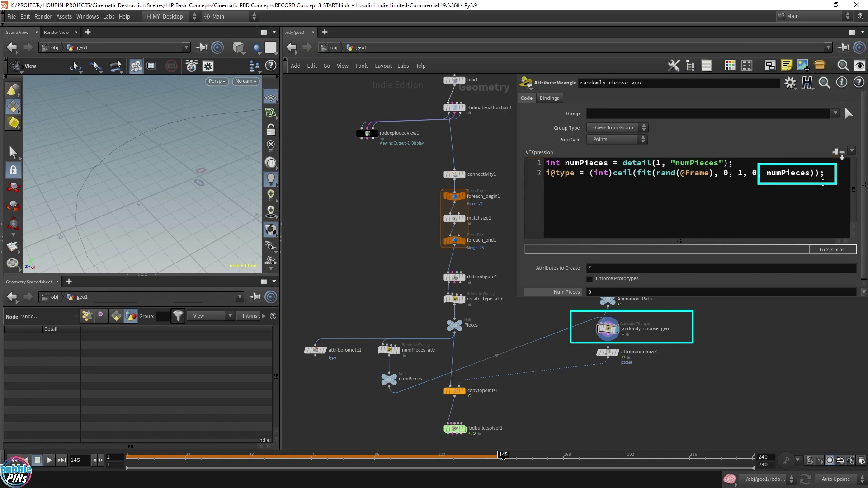
mouse_move(518, 298)
left_mouse_down()
mouse_move(569, 289)
mouse_move(505, 290)
left_mouse_up()
key("p")
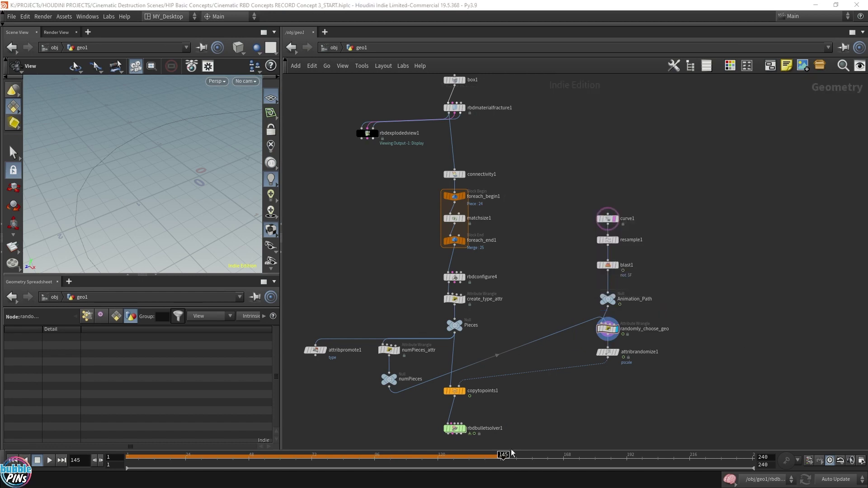
- Display rbdbulletsolver1, play the simulation to frame 112 and inspect the variety of emitted pieces along the path
left_click(461, 429)
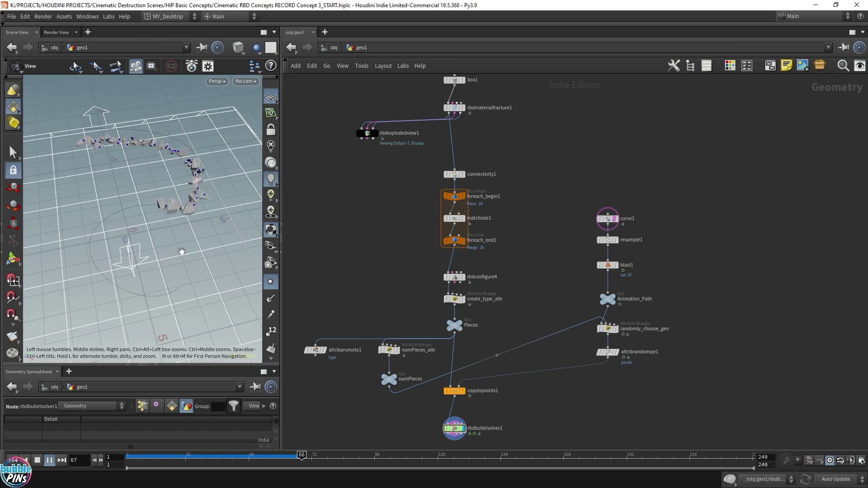
key("Up")
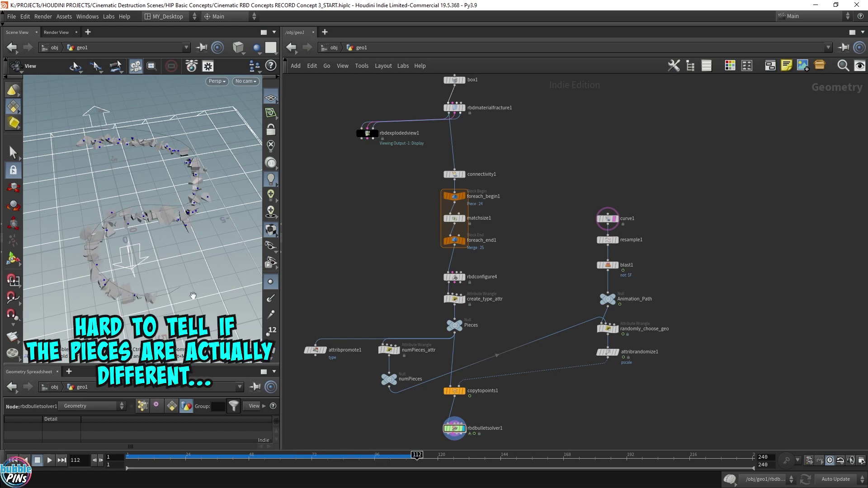
mouse_move(128, 247)
left_mouse_down()
mouse_move(127, 266)
mouse_move(131, 249)
mouse_move(130, 256)
left_mouse_up()
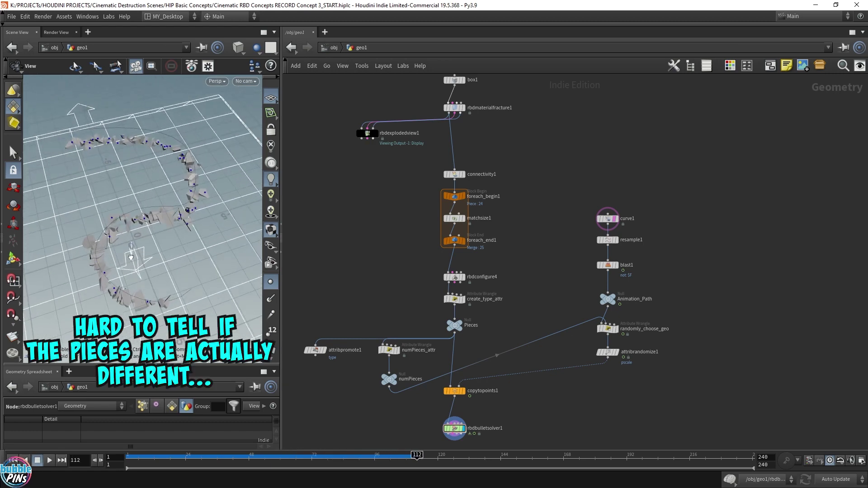
left_click_drag(178, 201, 171, 198)
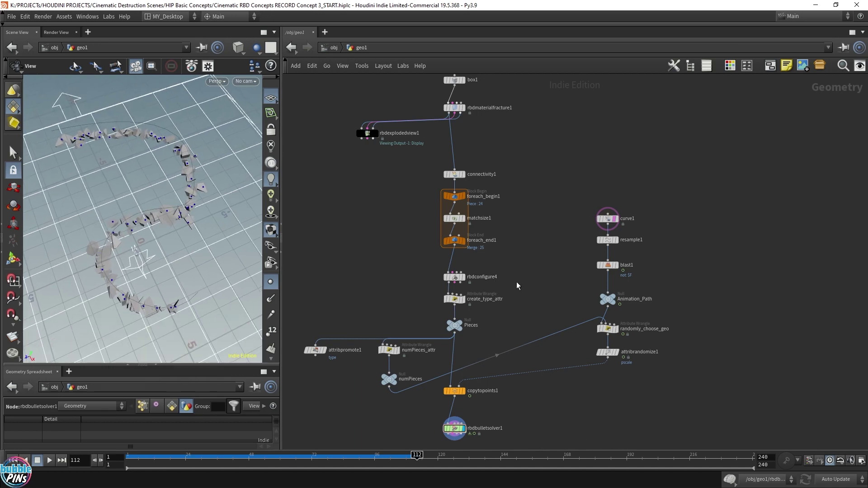
- Make room between the Pieces null and copytopoints1 in the network, and display and select Pieces with the parameter pane hidden
scroll(516, 281, "down", 6)
left_click_drag(353, 117, 511, 370)
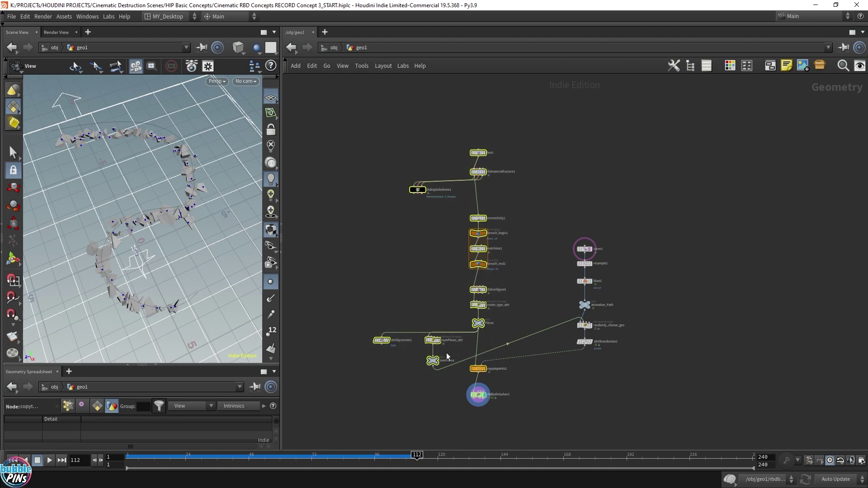
left_click_drag(478, 322, 480, 369)
left_click(480, 316)
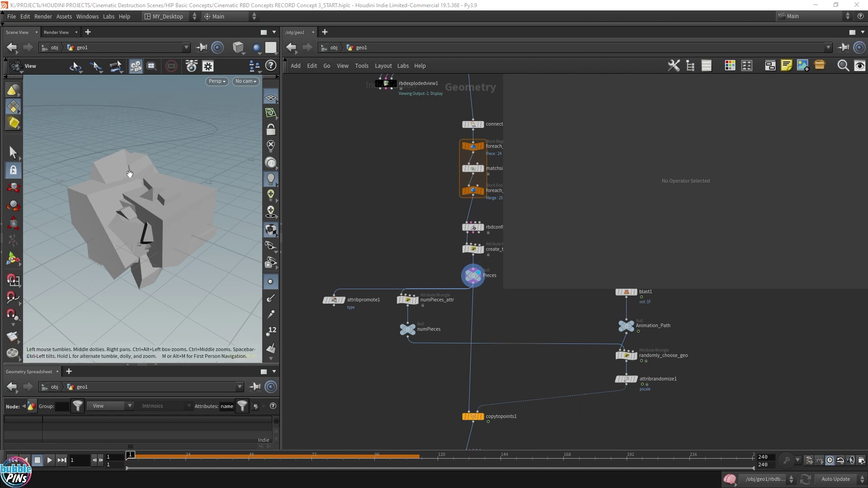
key("p")
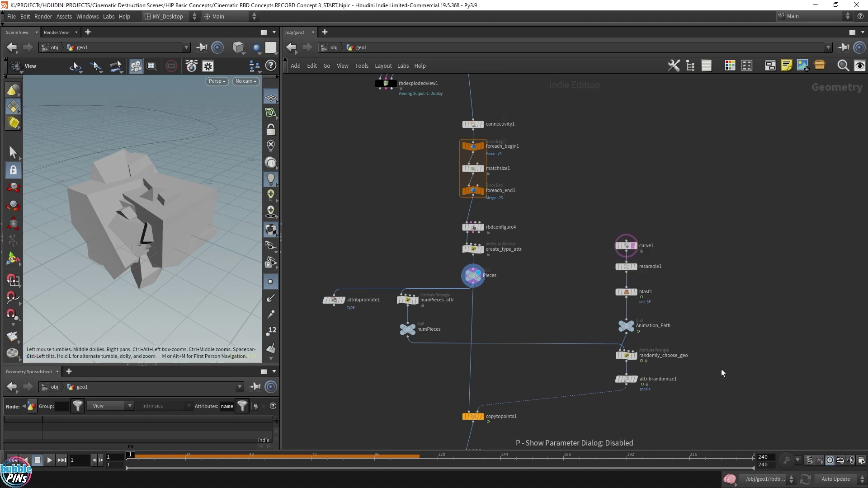
scroll(495, 300, "down", 2)
left_click(474, 237)
left_click_drag(472, 240, 473, 239)
left_click(345, 294)
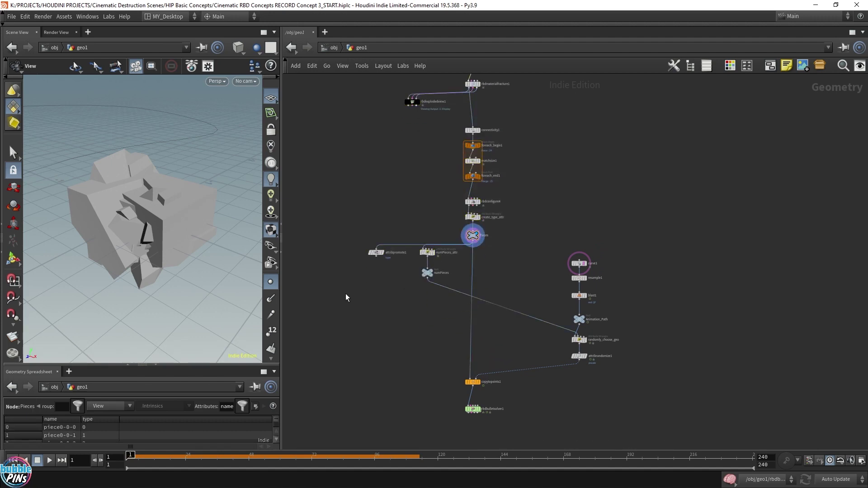
- Move attribpromote1, numPieces_attr and numPieces to the other side of the main chain and shift the curve1 branch farther out
left_click_drag(346, 293, 445, 245)
left_click_drag(429, 255, 548, 268)
left_click_drag(674, 249, 571, 375)
left_click_drag(580, 356, 661, 358)
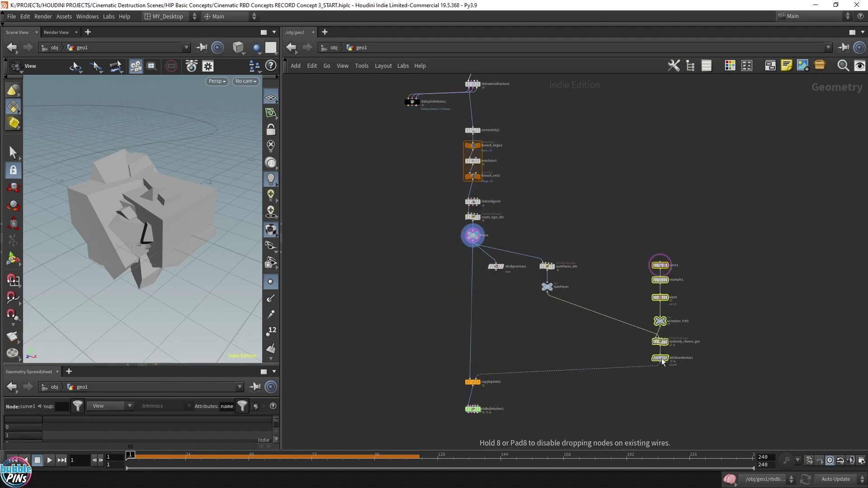
left_click(486, 297)
- Add an Unpack node and insert it on the wire between Pieces and copytopoints1
scroll(485, 327, "up", 3)
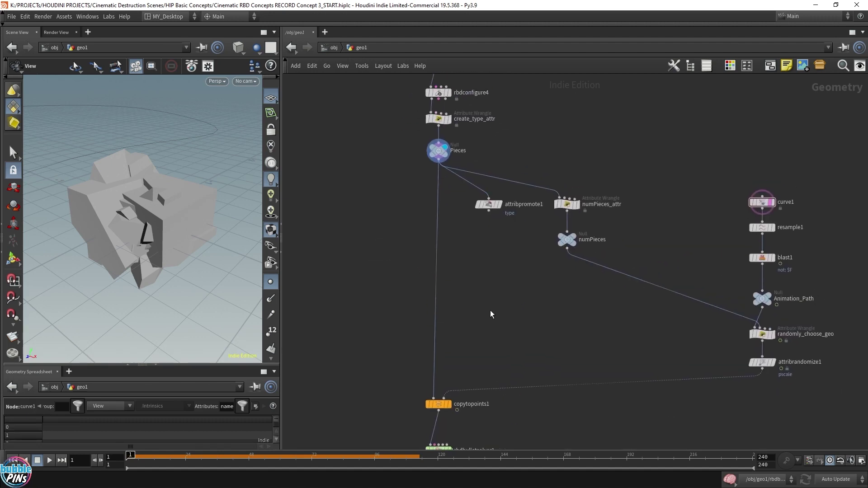
key("Tab")
type("color")
key("BackSpace")
key("BackSpace")
key("BackSpace")
key("BackSpace")
key("BackSpace")
type("unp")
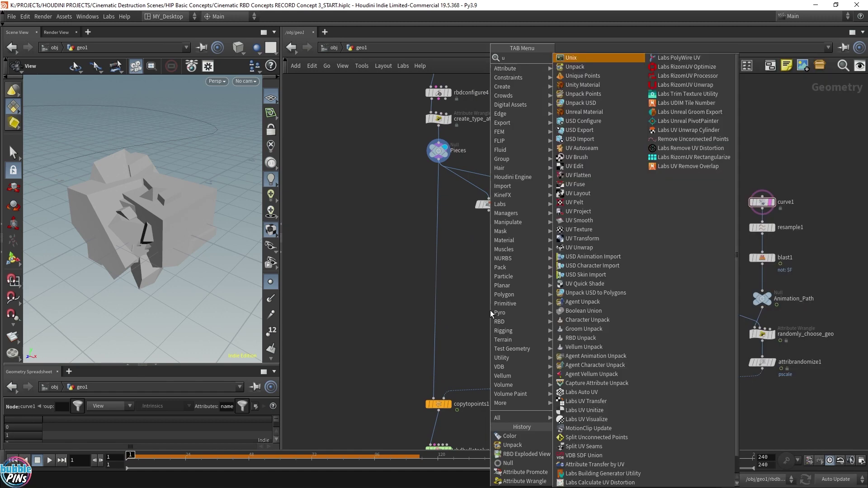
key("Return")
left_click(384, 272)
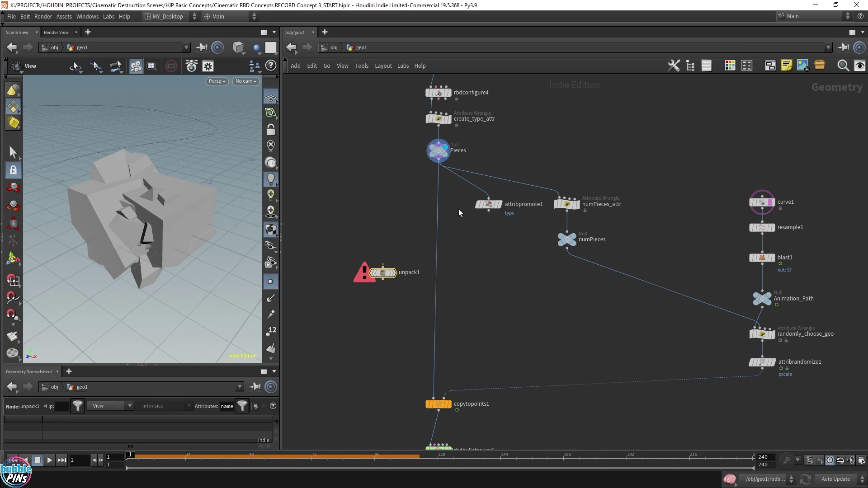
left_click_drag(382, 273, 438, 283)
- Color the unpack1 node black and, with it displayed, set its Transfer Attributes to type
key("p")
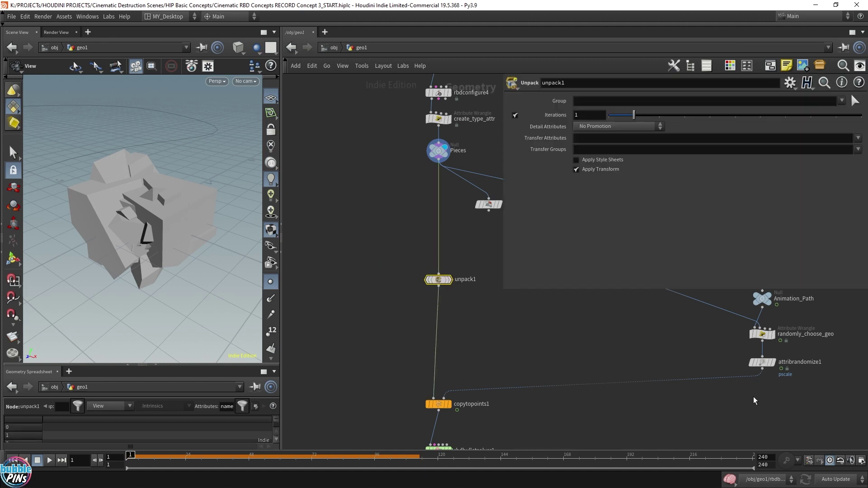
key("c")
left_click(757, 439)
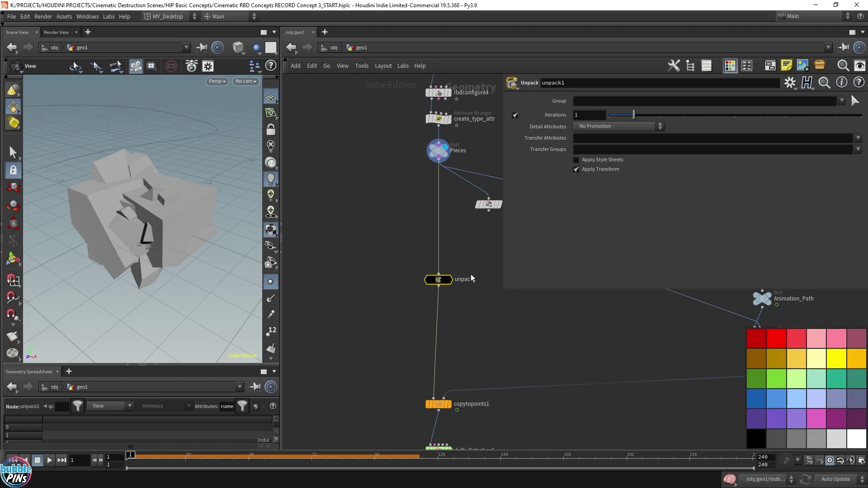
left_click(449, 280)
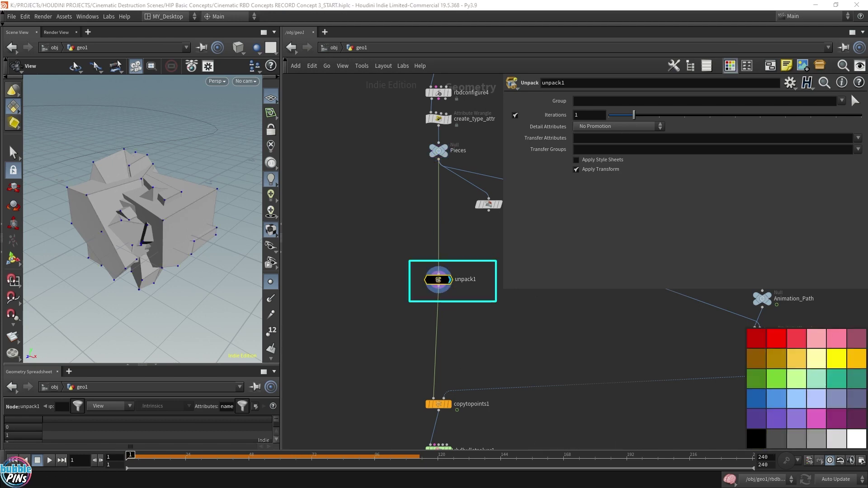
left_click(858, 138)
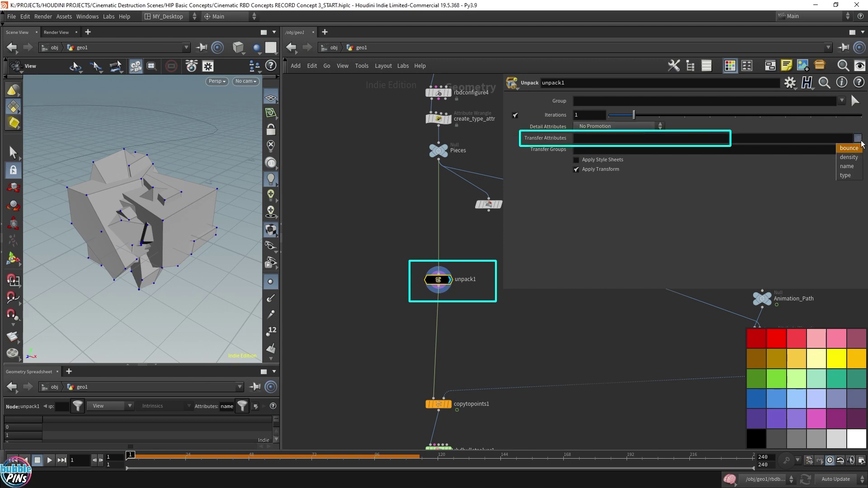
left_click(845, 175)
- Insert a Color node between unpack1 and copytopoints1, display it and make the node black
key("Tab")
type("c")
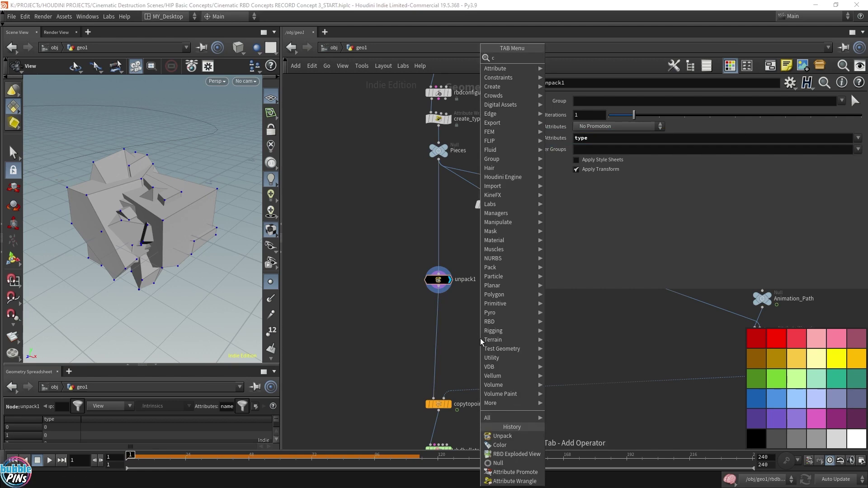
type("olor")
key("Return")
left_click(438, 307)
left_click(449, 308)
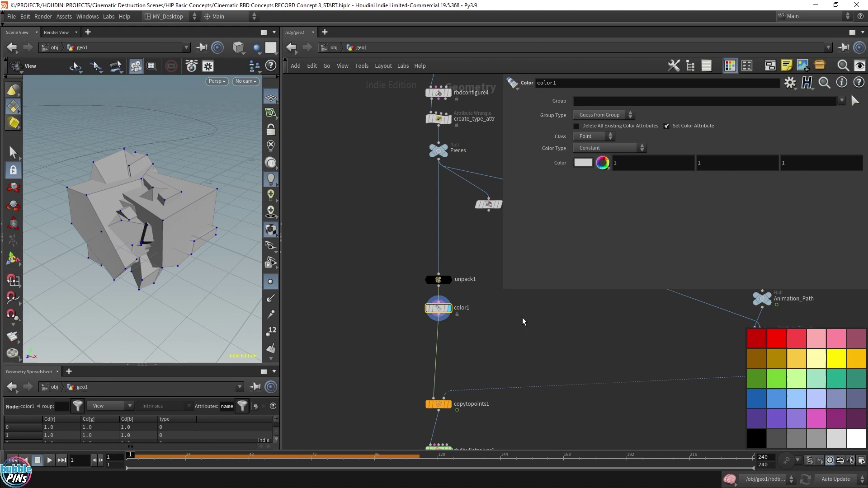
left_click(770, 444)
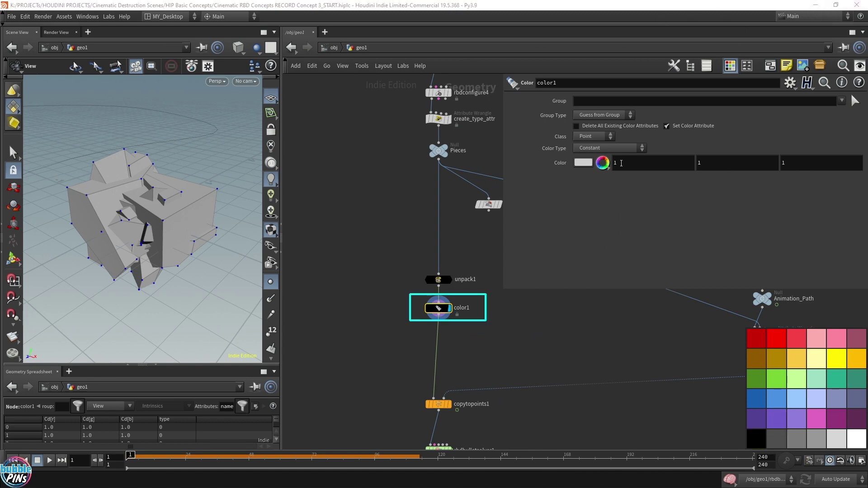
- Set the color1 node's Color Type to Ramp from Attribute and drive it with the type attribute
left_click(590, 149)
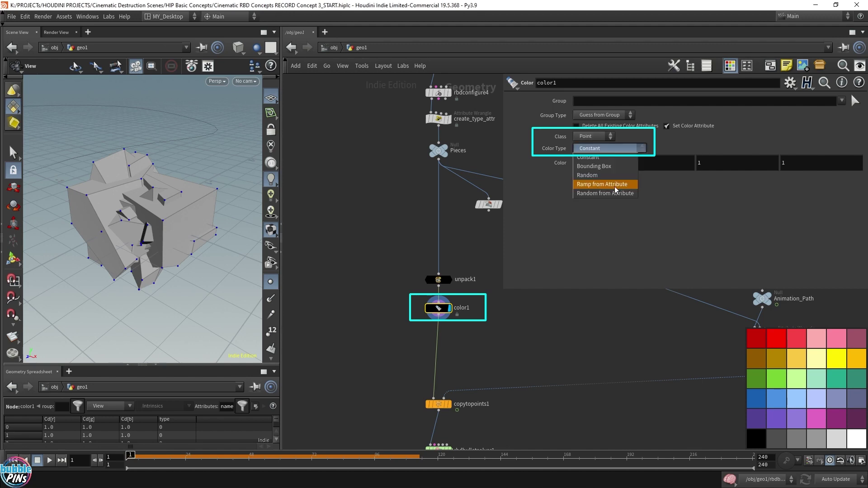
left_click(605, 185)
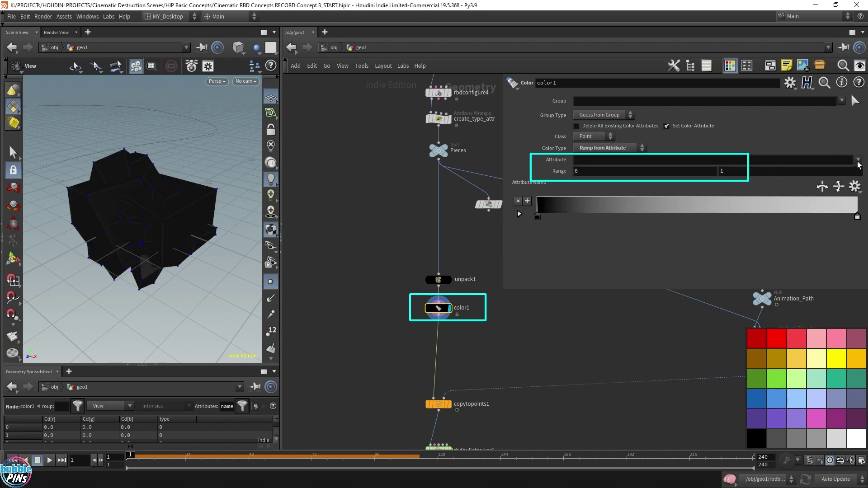
left_click(858, 160)
left_click(836, 179)
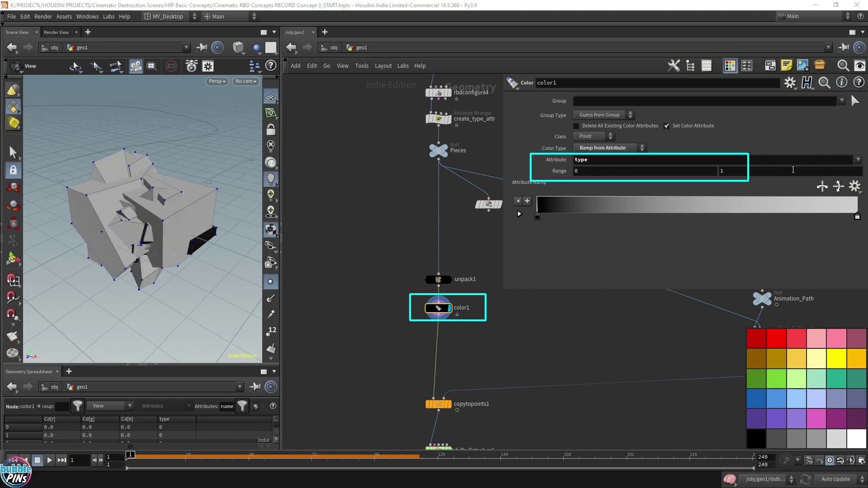
- Set the upper limit of color1's attribute range to 25
left_click(581, 172)
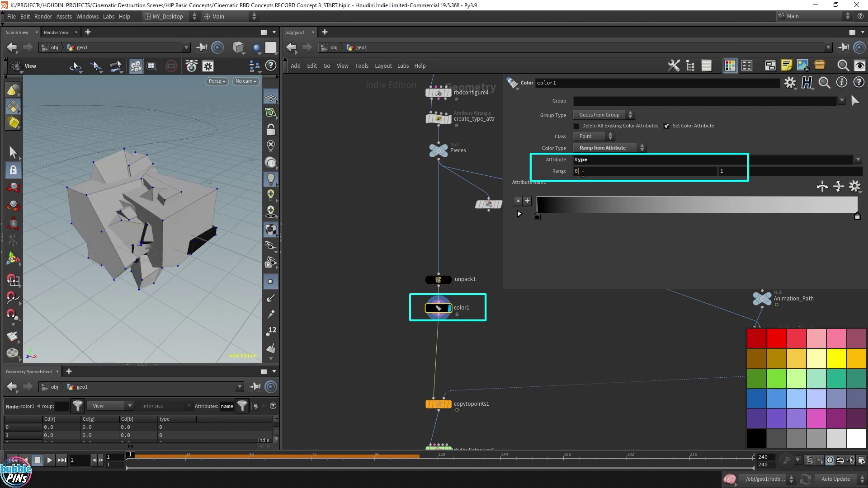
left_click(725, 171)
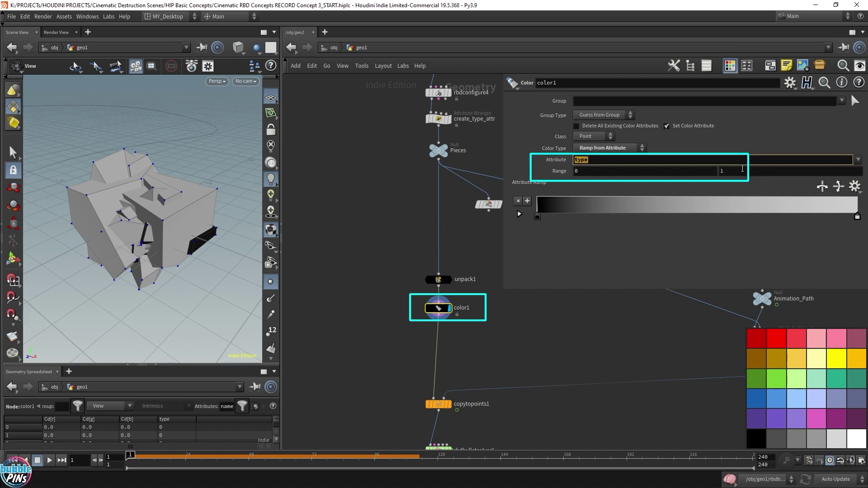
type("25")
key("Return")
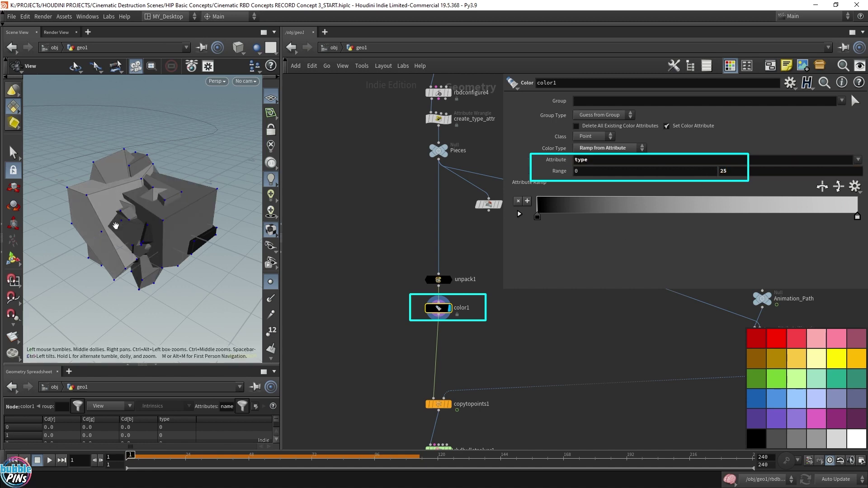
left_click_drag(114, 225, 141, 217)
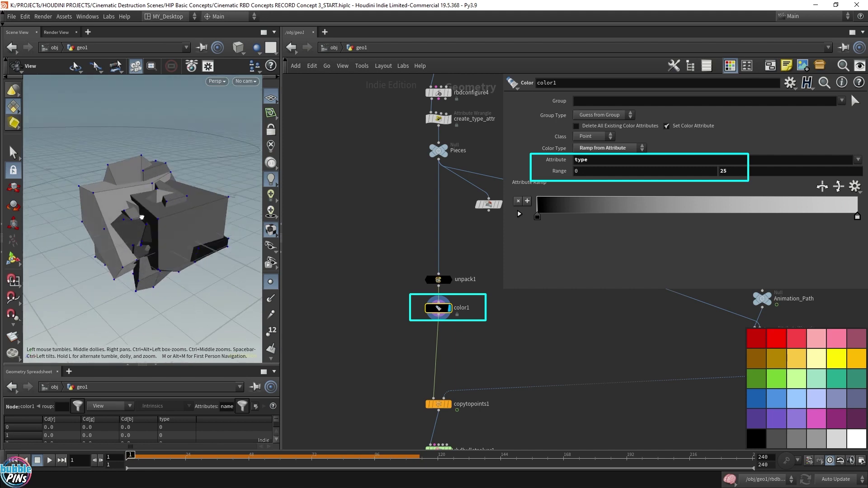
- Apply the Infra-Red preset to color1's attribute ramp
left_click(851, 190)
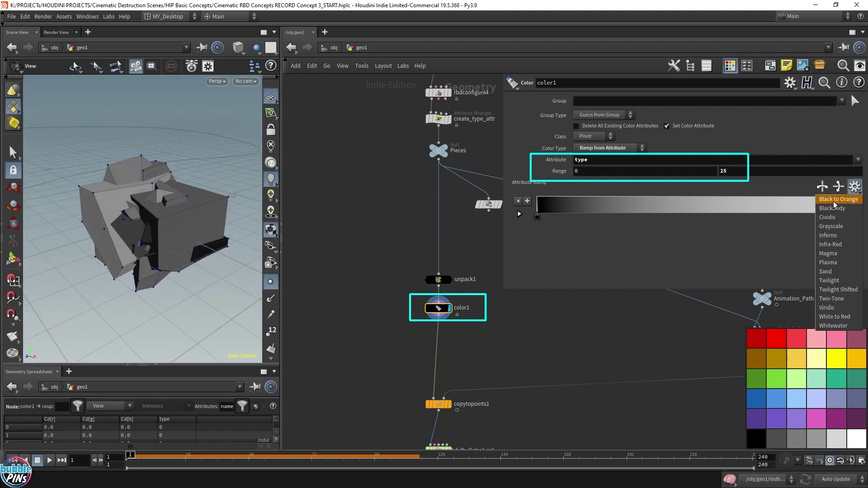
left_click(839, 245)
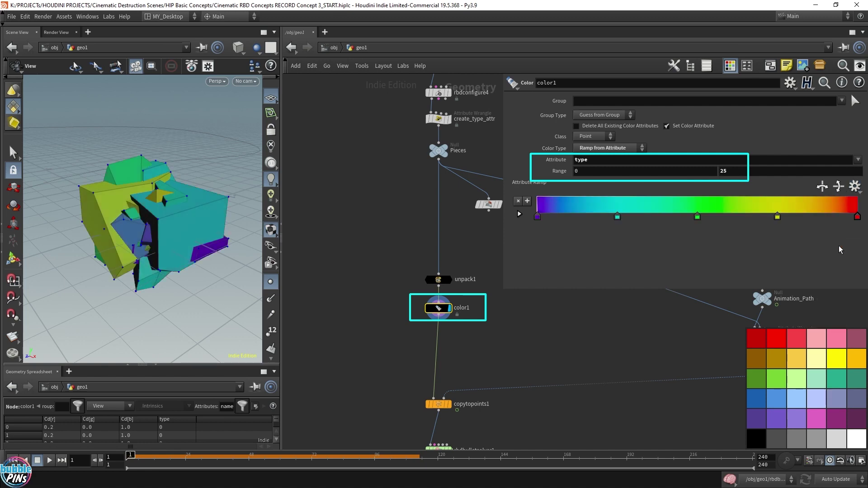
left_click_drag(186, 219, 187, 229)
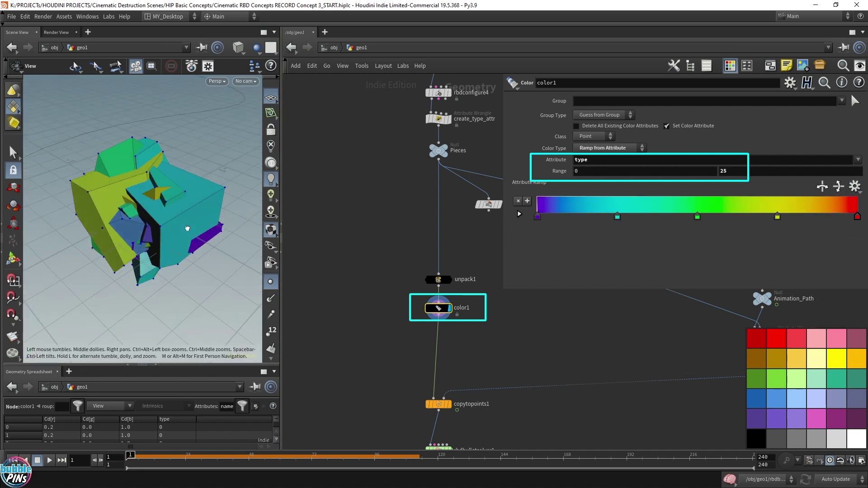
- Shrink the parameter overlay in the network editor and hide the color palette
left_click_drag(505, 292, 631, 278)
left_click(538, 326)
key("c")
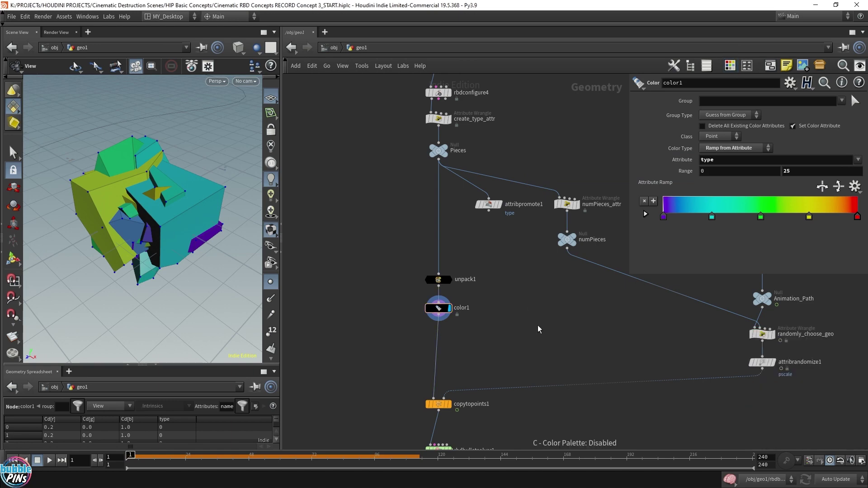
- Display rbdbulletsolver1, play the simulation to about frame 116 and examine the colored pieces up close for variation and collisions
scroll(168, 210, "down", 6)
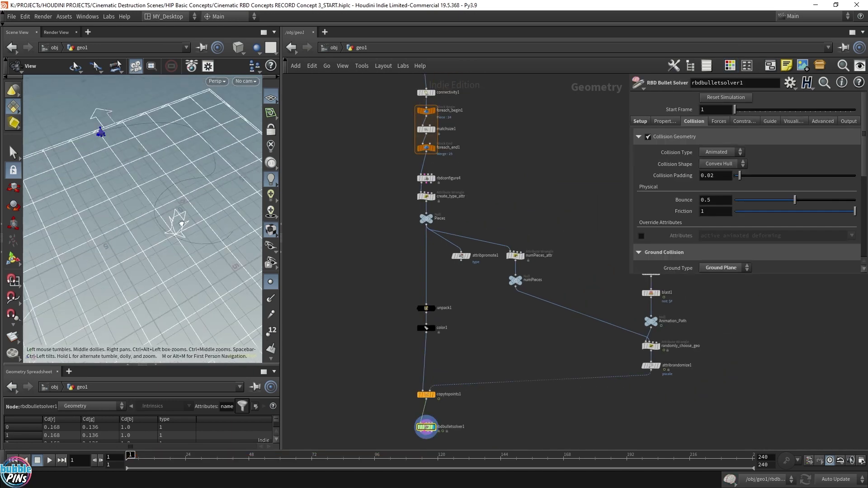
left_click_drag(181, 223, 155, 211)
key("Up")
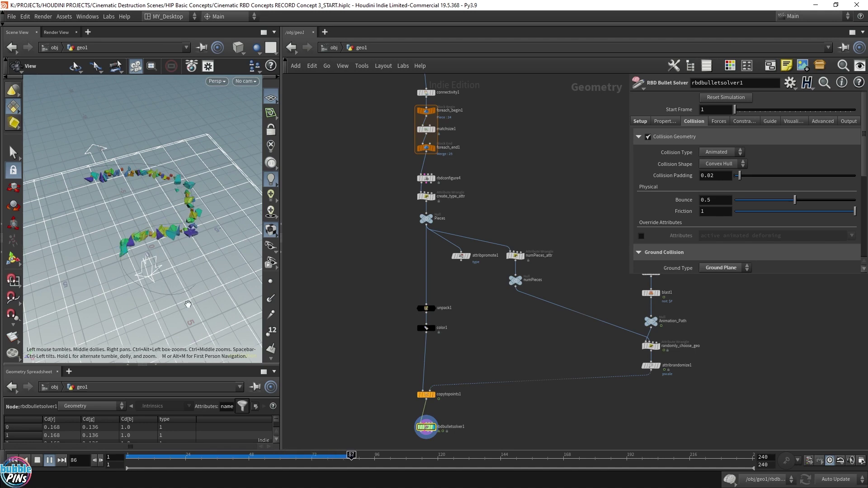
key("Up")
left_click_drag(188, 304, 170, 214)
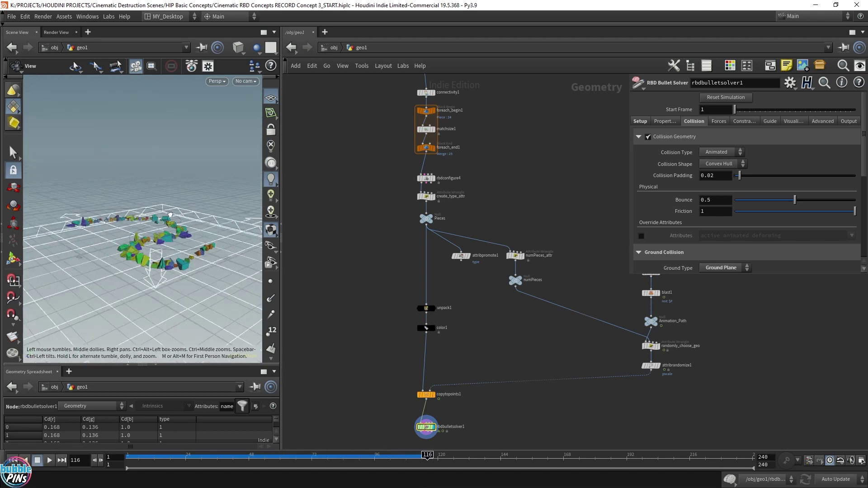
middle_click_drag(170, 215, 166, 252)
left_click_drag(166, 252, 237, 246)
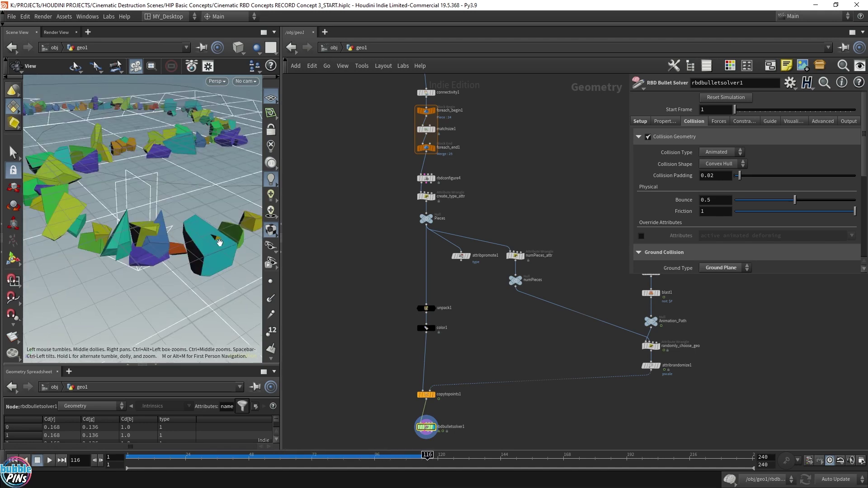
scroll(139, 235, "up", 10)
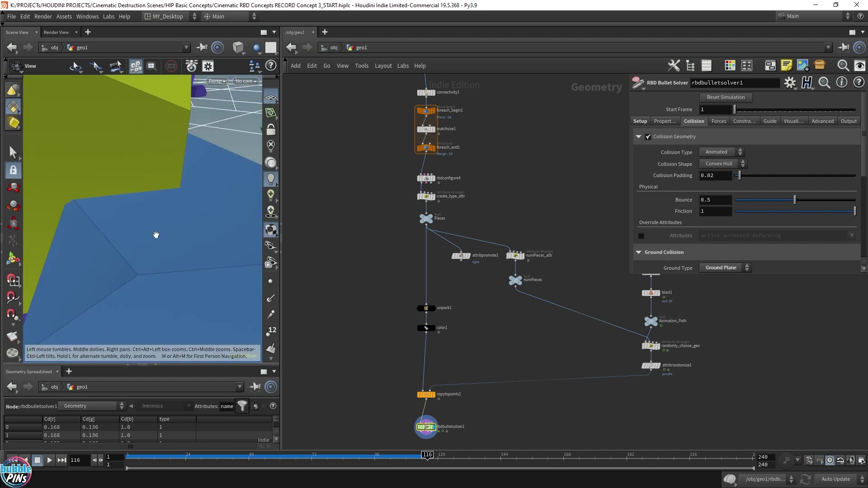
scroll(156, 235, "down", 10)
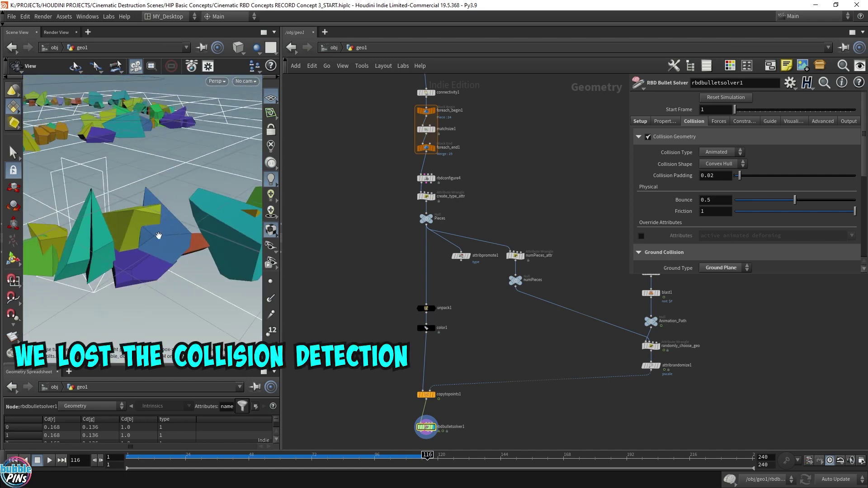
left_click_drag(398, 412, 502, 451)
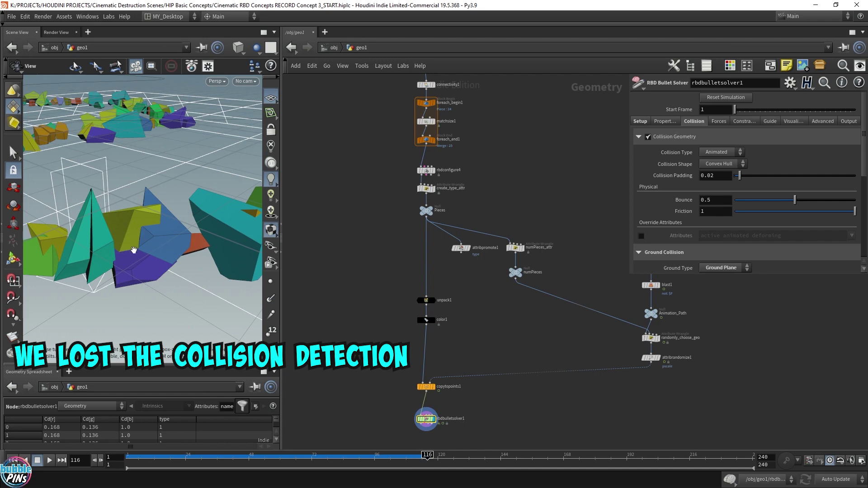
right_click_drag(161, 248, 146, 279)
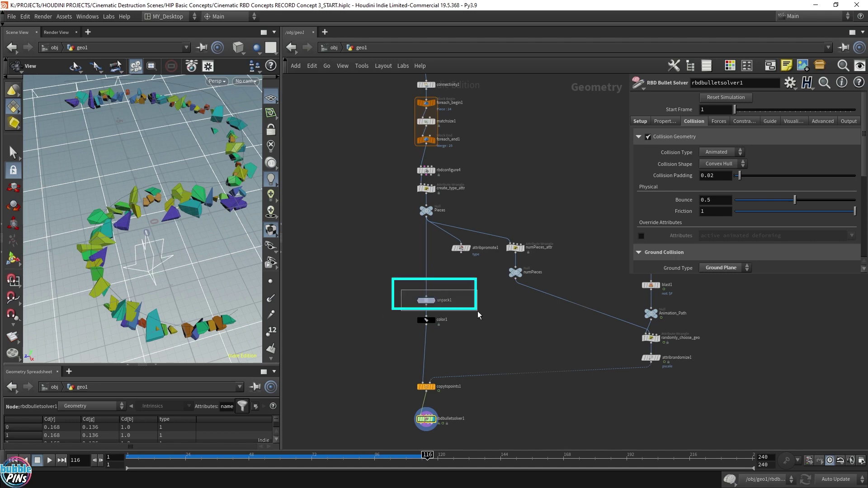
- Review the unpack1, color1, rbdbulletsolver1 and rbdconfigure4 nodes by selecting them in the network
left_click(426, 301)
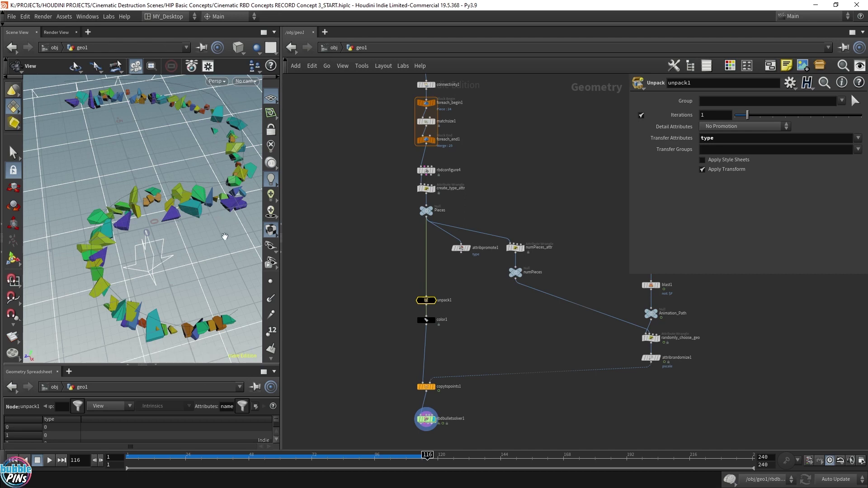
left_click_drag(405, 280, 466, 338)
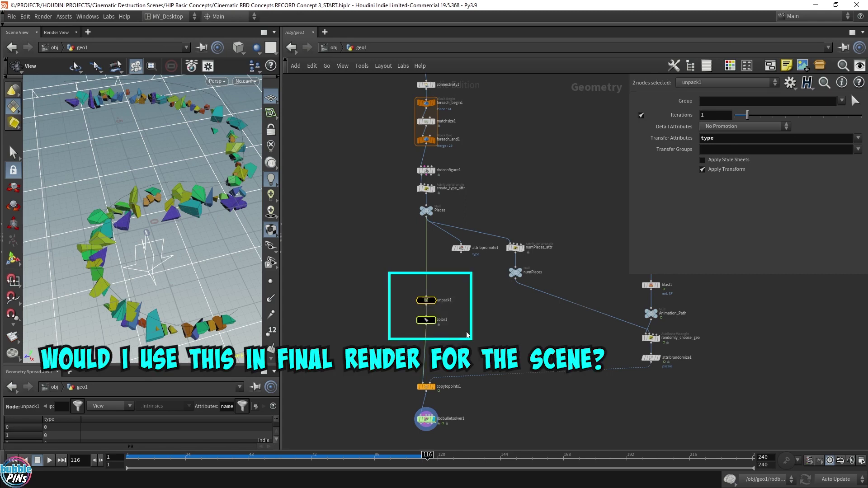
left_click(425, 420)
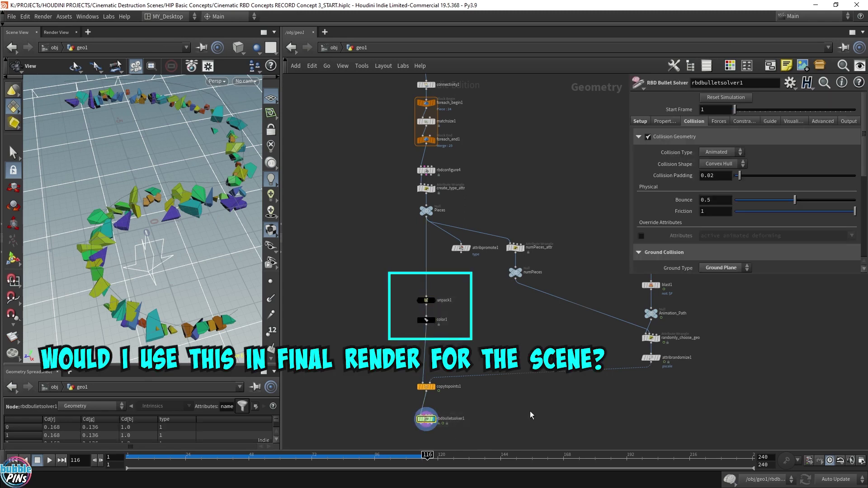
left_click_drag(382, 162, 482, 181)
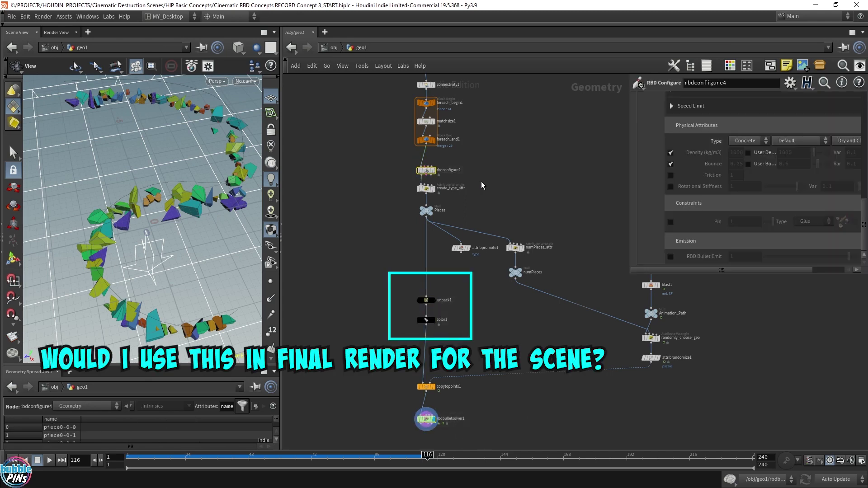
left_click(426, 301)
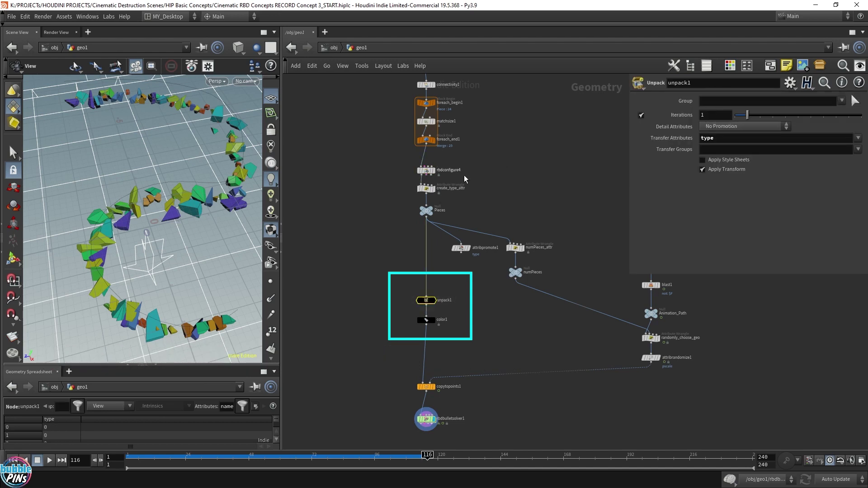
left_click_drag(403, 161, 478, 179)
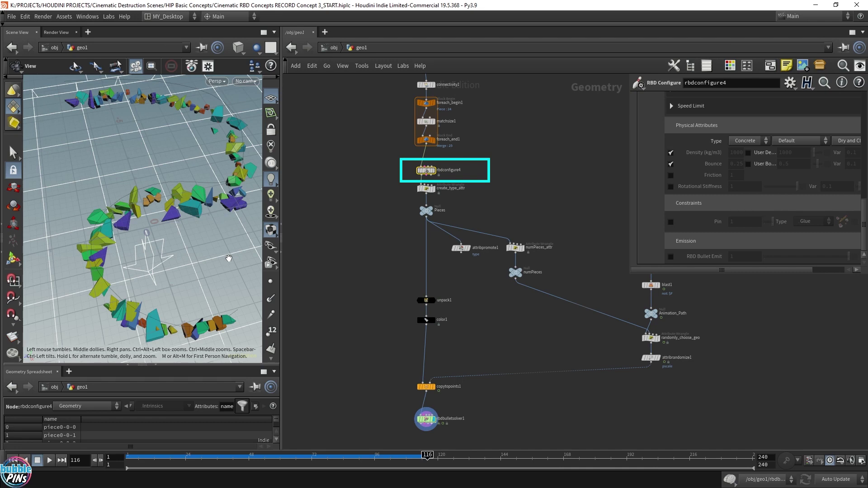
- Move unpack1 and color1 out of the main chain and wire Pieces directly into the first input of copytopoints1
left_click_drag(390, 274, 472, 338)
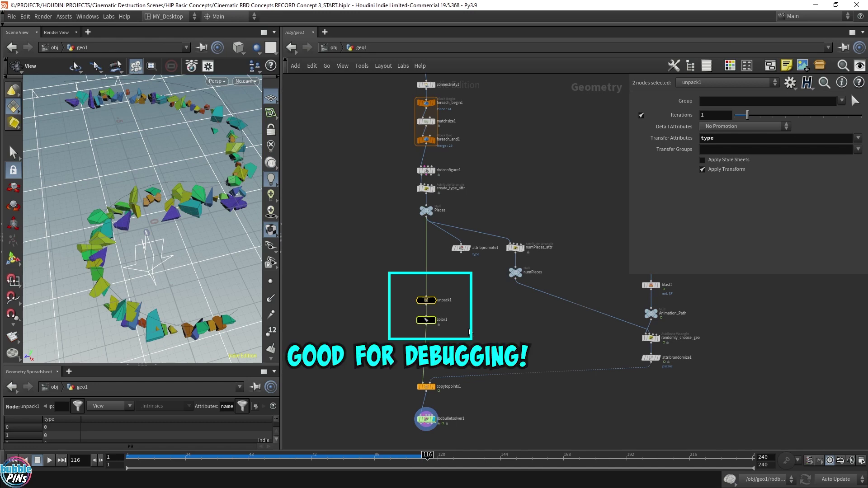
left_click_drag(428, 303, 337, 296)
left_click(429, 229)
left_click(428, 220)
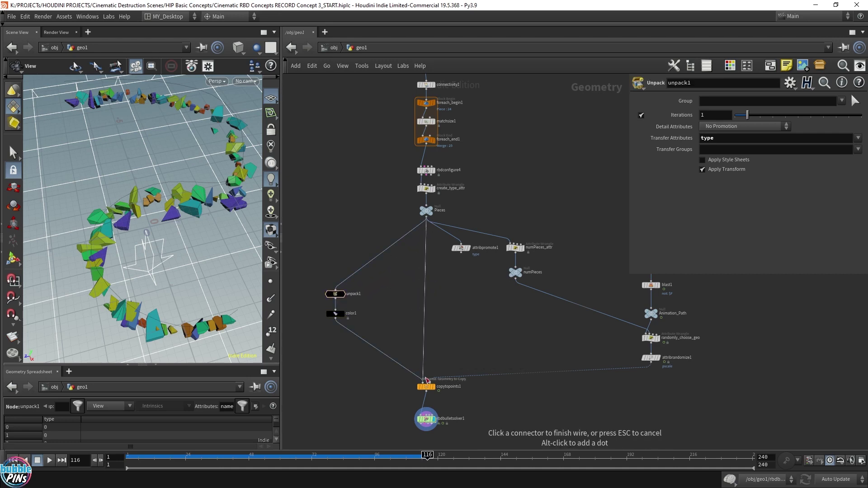
left_click(421, 382)
- Replay the simulation from the first frame to frame 187 and examine the uncolored pieces along the path
key("ctrl+Up")
key("Up")
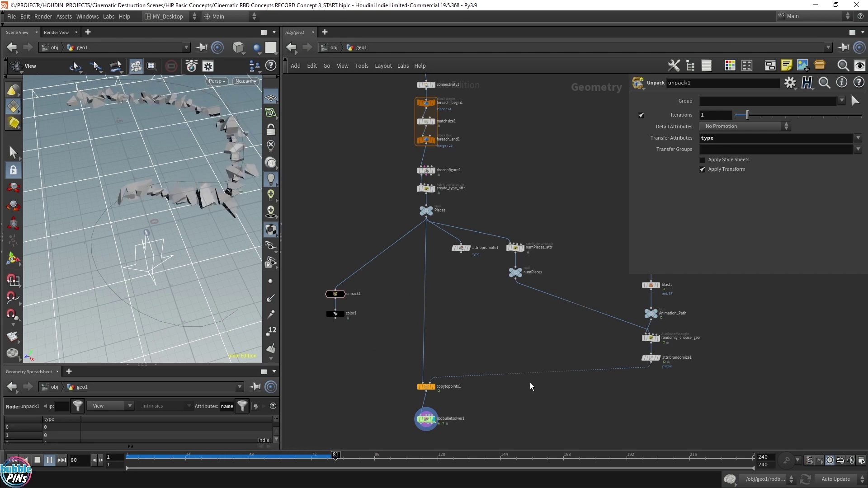
key("Up")
left_click_drag(174, 310, 149, 289)
right_click_drag(149, 290, 178, 225)
mouse_move(178, 225)
middle_mouse_down()
mouse_move(175, 261)
mouse_move(184, 246)
mouse_move(169, 225)
middle_mouse_up()
key("Up")
left_click_drag(176, 228, 186, 235)
right_click_drag(210, 208, 176, 258)
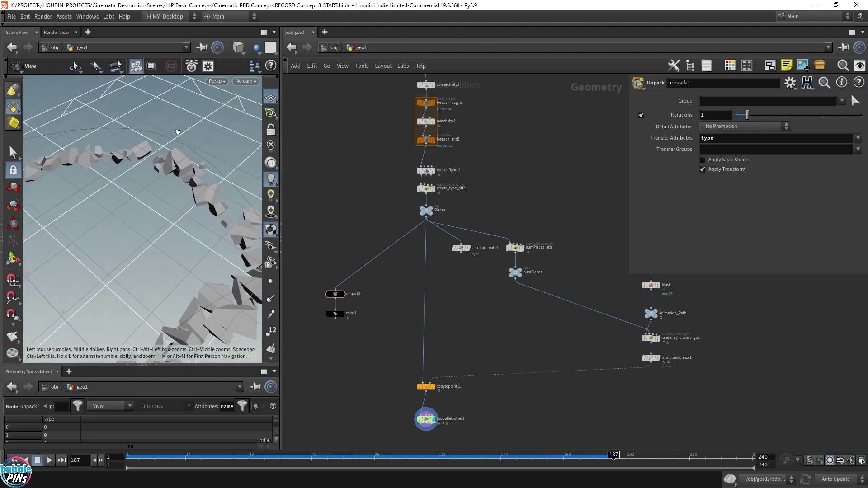
- Rewind and scrub through frames 65, 80 and 101 to examine how neighboring pieces collide up close
key("ctrl+Up")
left_click_drag(149, 458, 293, 458)
left_click_drag(155, 190, 181, 180)
right_click_drag(180, 180, 190, 198)
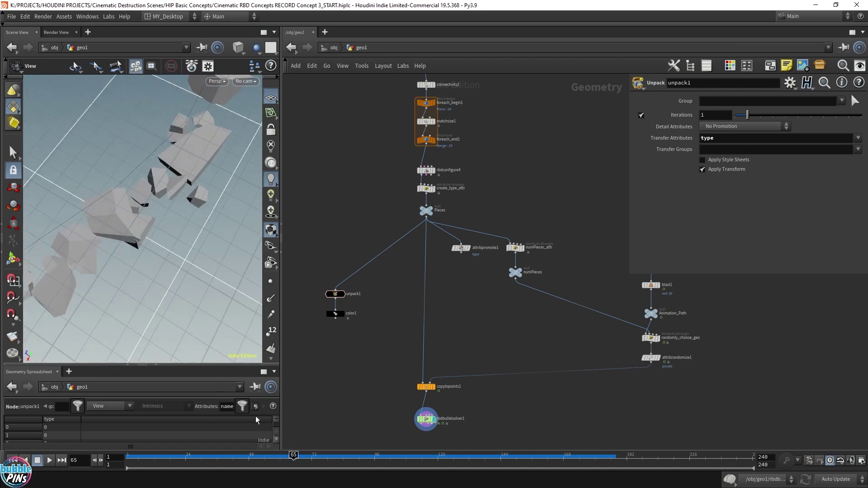
mouse_move(292, 456)
left_mouse_down()
mouse_move(242, 456)
mouse_move(351, 465)
mouse_move(332, 456)
left_mouse_up()
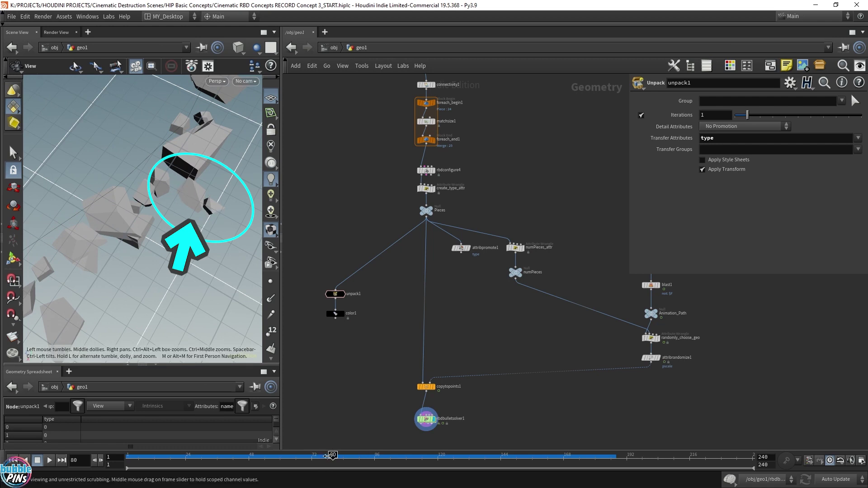
left_click_drag(328, 456, 388, 469)
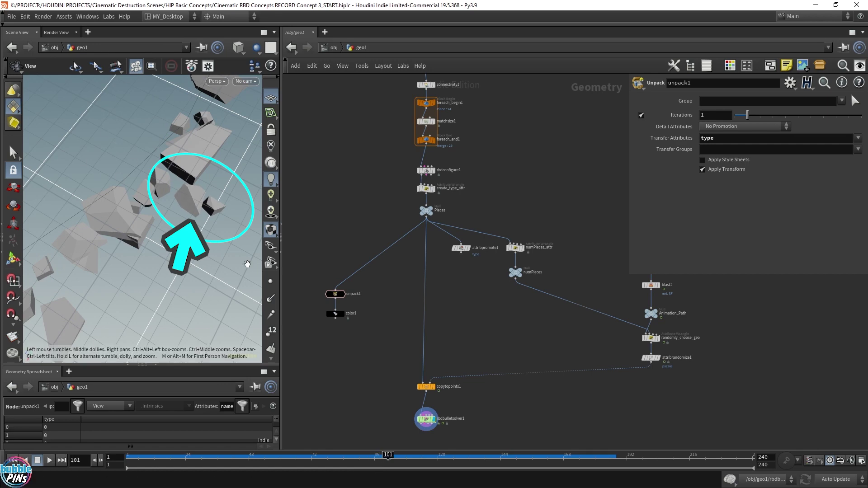
scroll(178, 202, "down", 6)
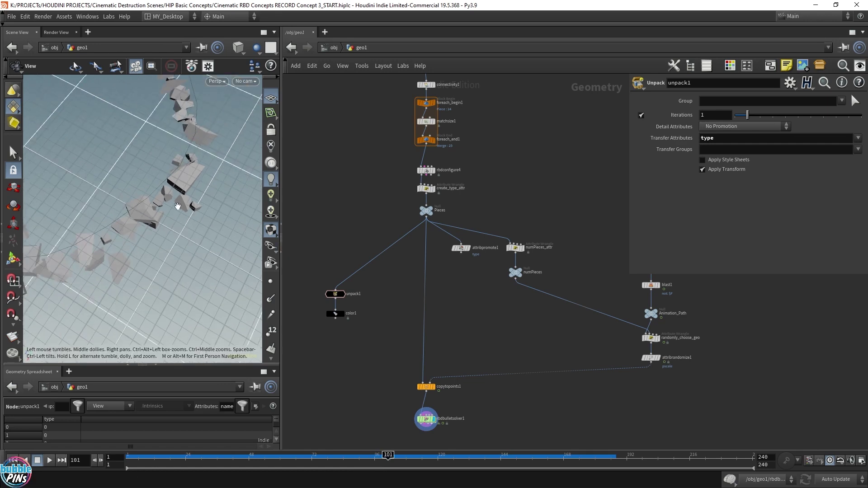
left_click_drag(116, 261, 140, 227)
scroll(139, 228, "down", 3)
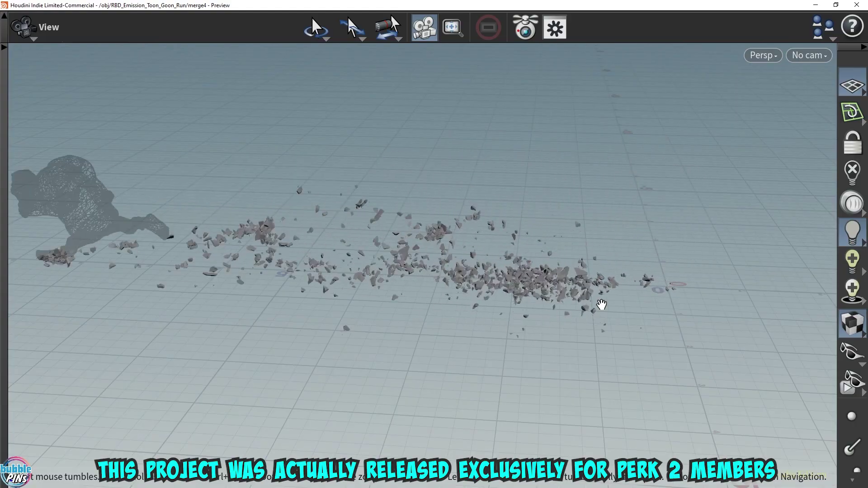
left_click_drag(523, 227, 616, 231)
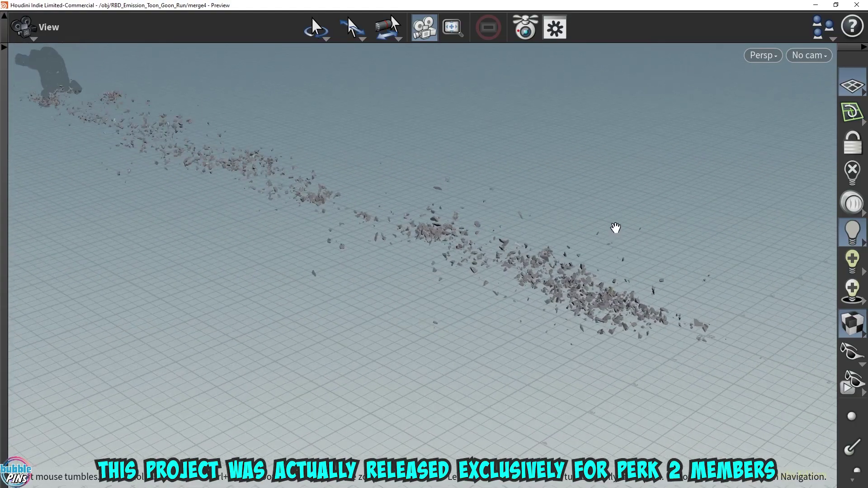